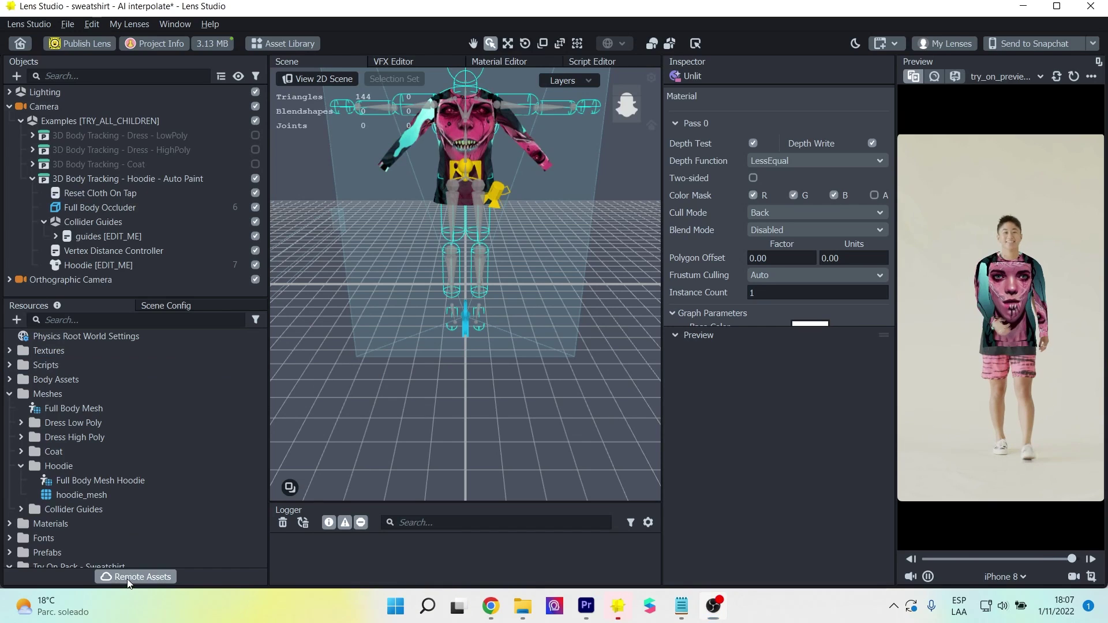
# - Upload the white texture from the project resources as a remote asset
pyautogui.click(132, 577)
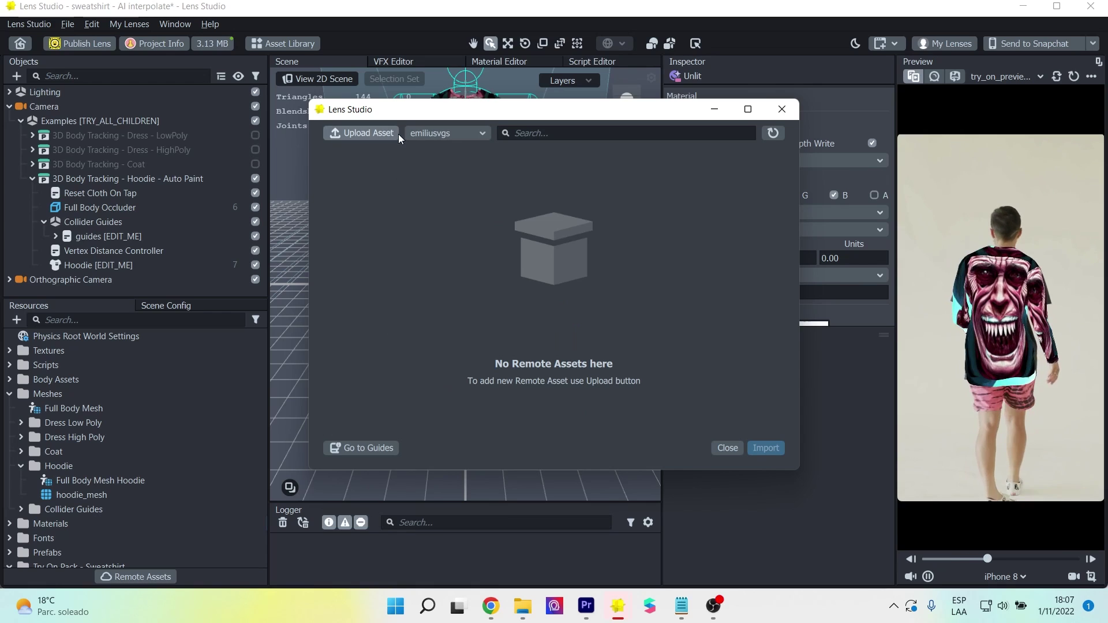
pyautogui.click(376, 131)
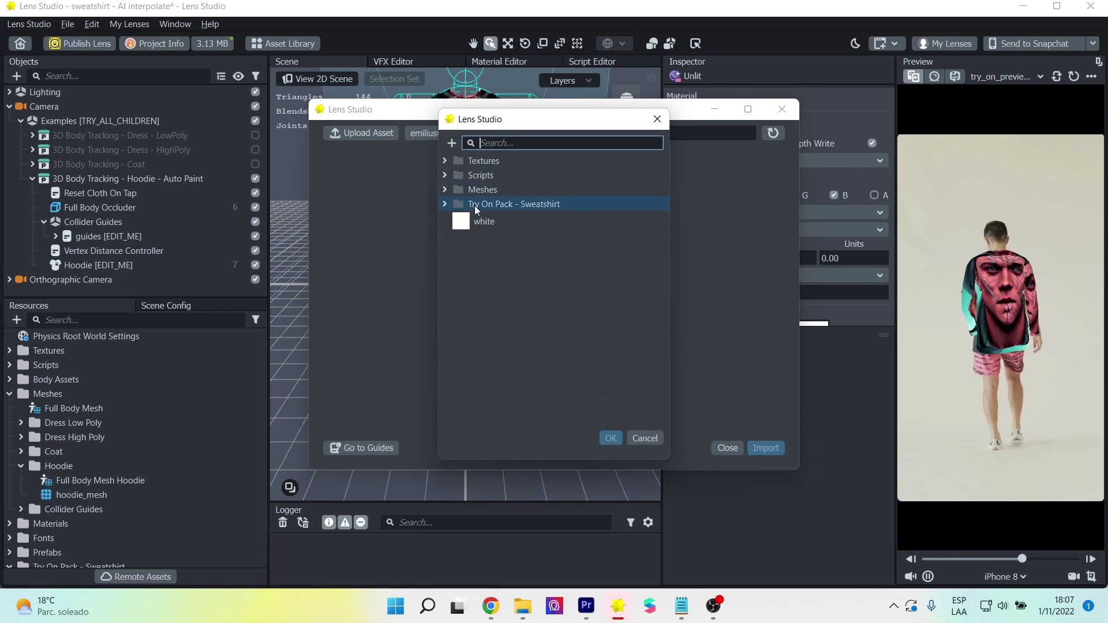
pyautogui.click(491, 221)
pyautogui.click(609, 438)
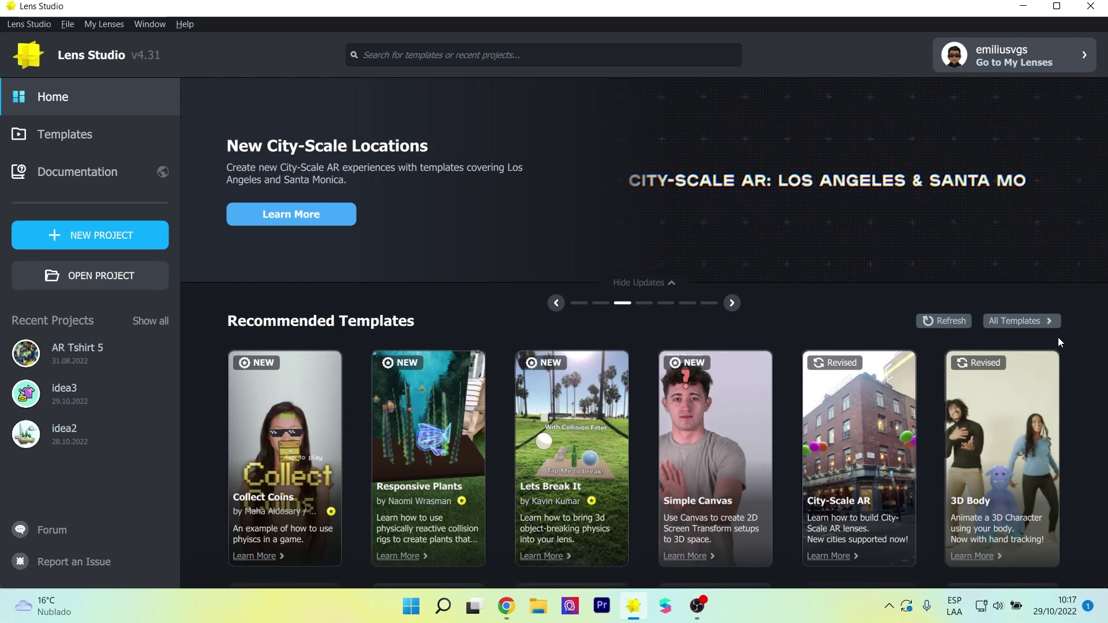
# - Browse the recommended templates on the home page and open the full template list
pyautogui.scroll(-2, 1059, 342)
pyautogui.scroll(-6, 1060, 341)
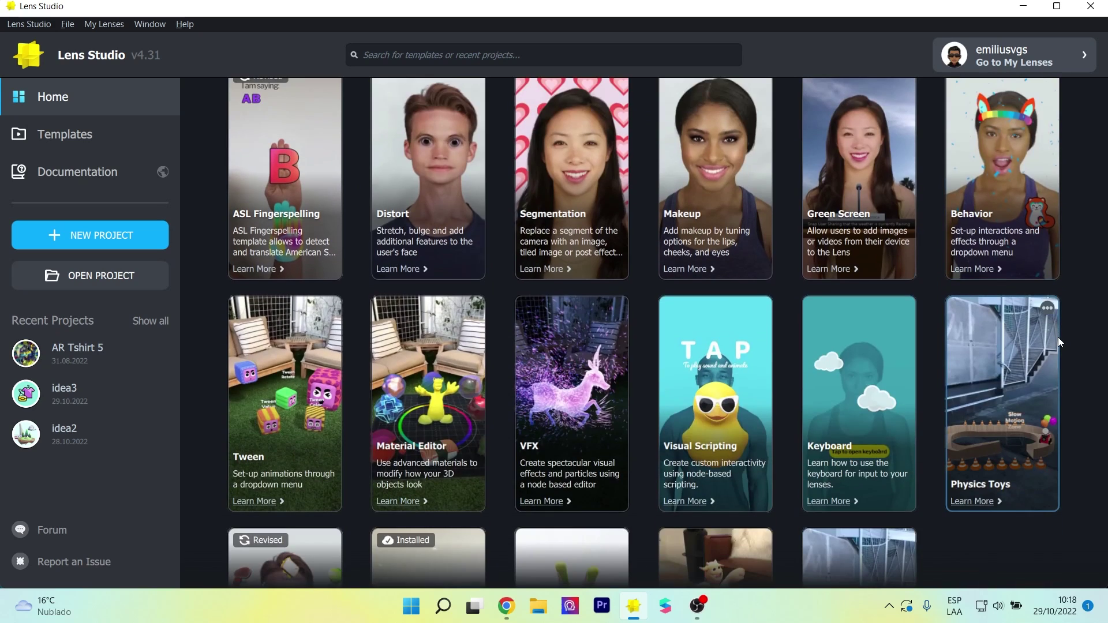
pyautogui.scroll(-3, 1058, 337)
pyautogui.scroll(8, 1057, 337)
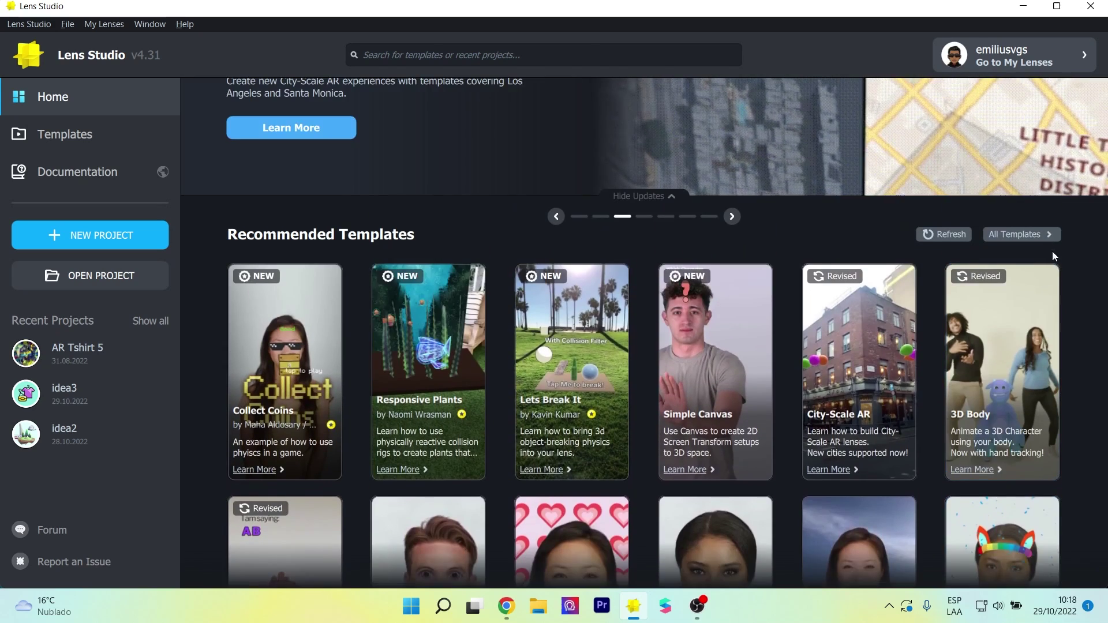
pyautogui.scroll(1, 1050, 271)
pyautogui.click(1030, 320)
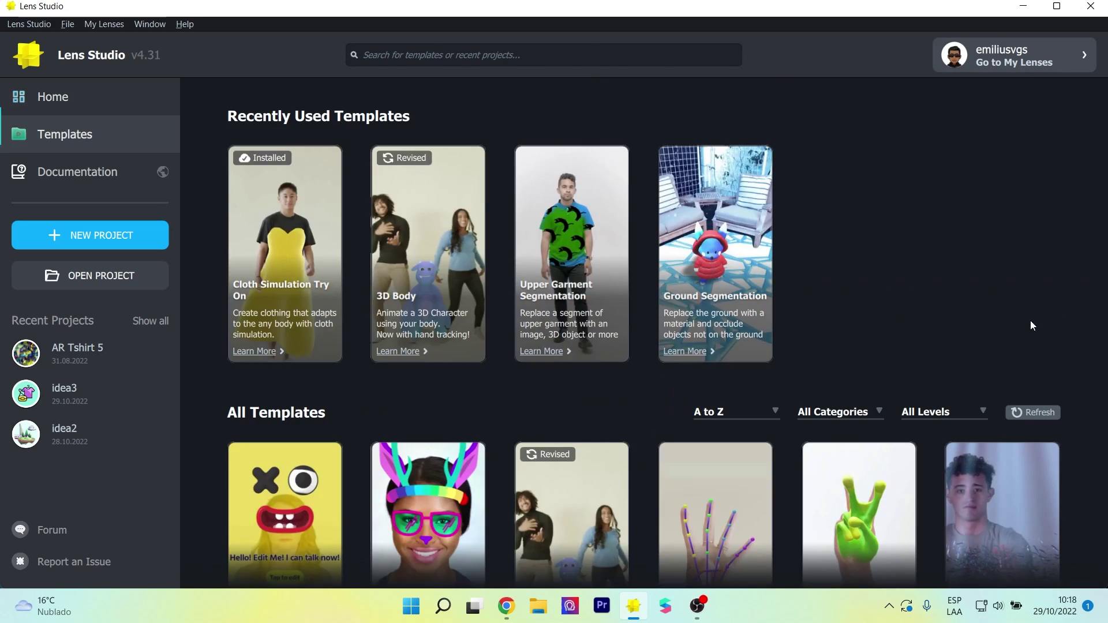
# - Search the templates for "cloth" and open the Cloth Simulation Try On template
pyautogui.click(391, 52)
pyautogui.write('c')
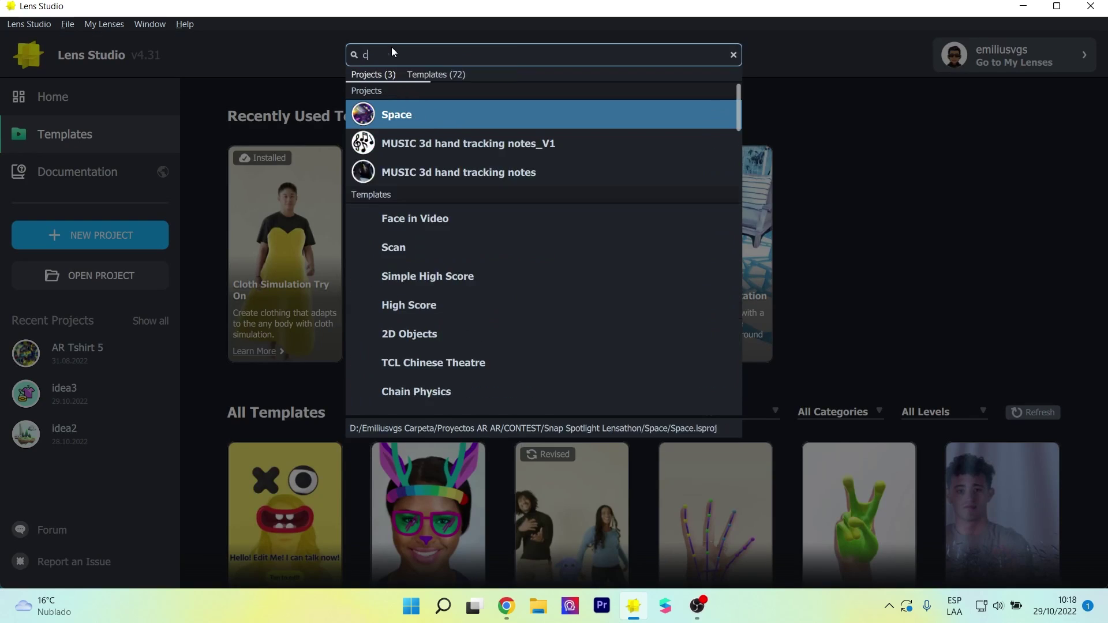
pyautogui.write('l')
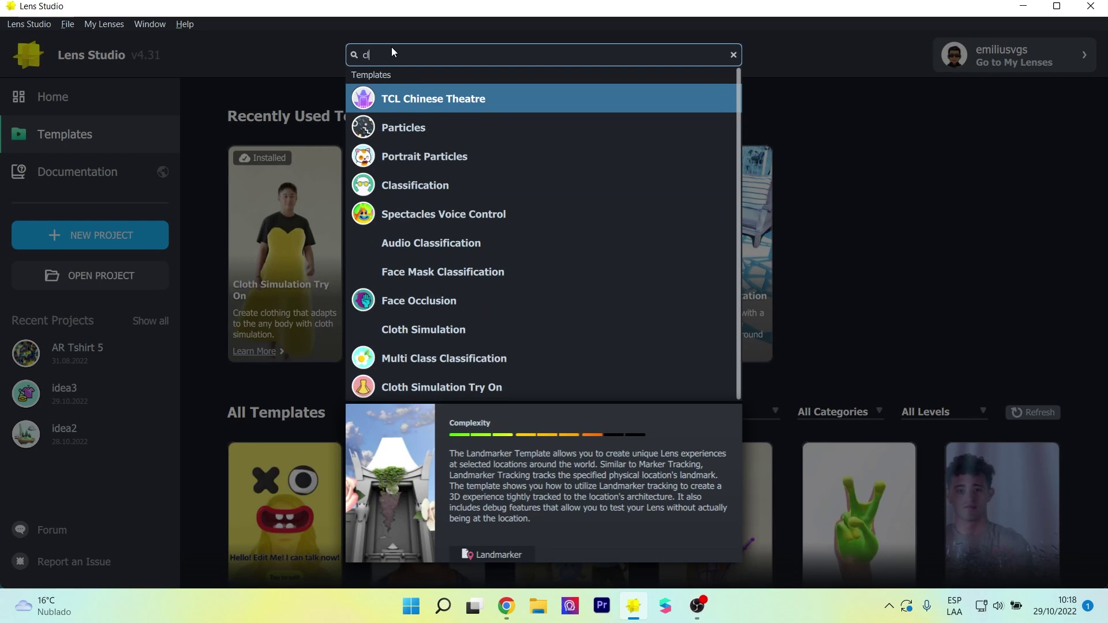
pyautogui.write('oth')
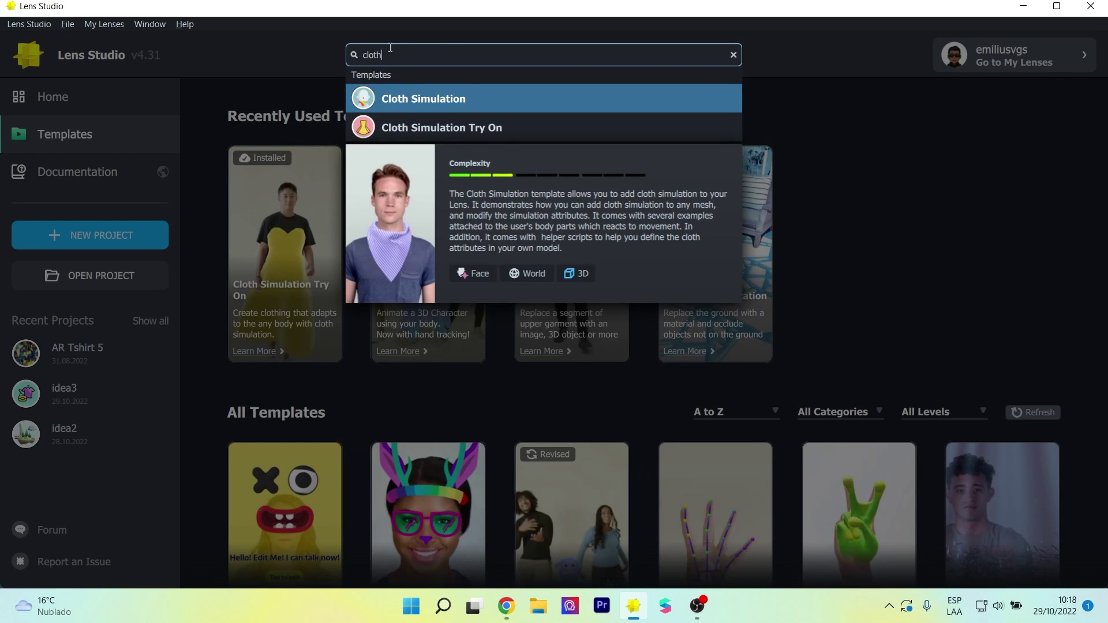
pyautogui.click(449, 127)
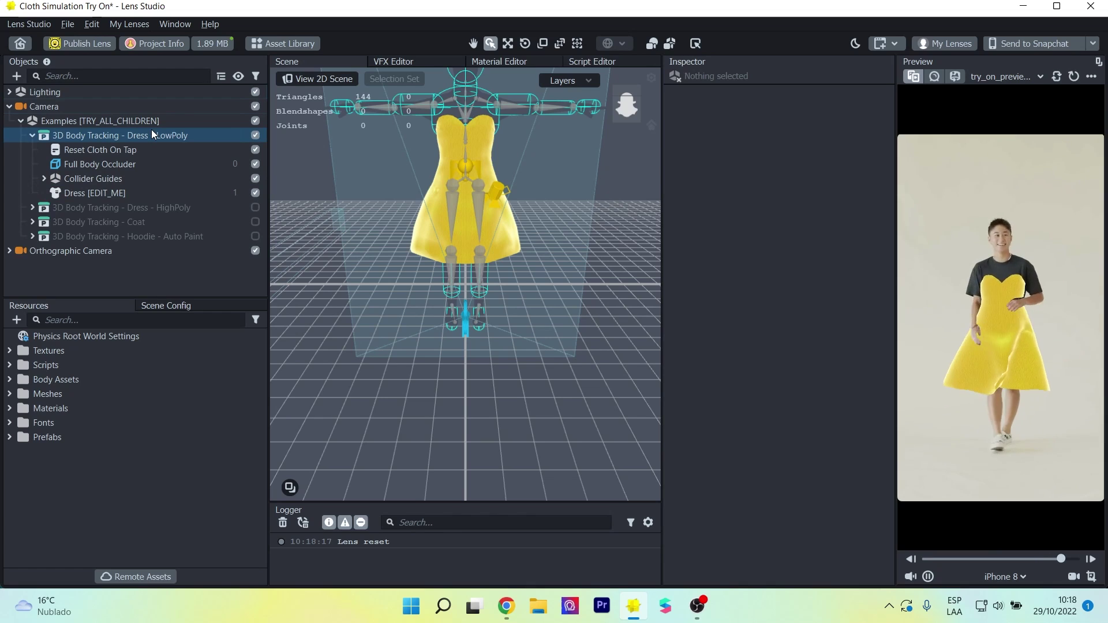
# - Switch the enabled example from the low-poly dress, through the high-poly dress and the coat, to 3D Body Tracking - Hoodie - Auto Paint
pyautogui.click(255, 136)
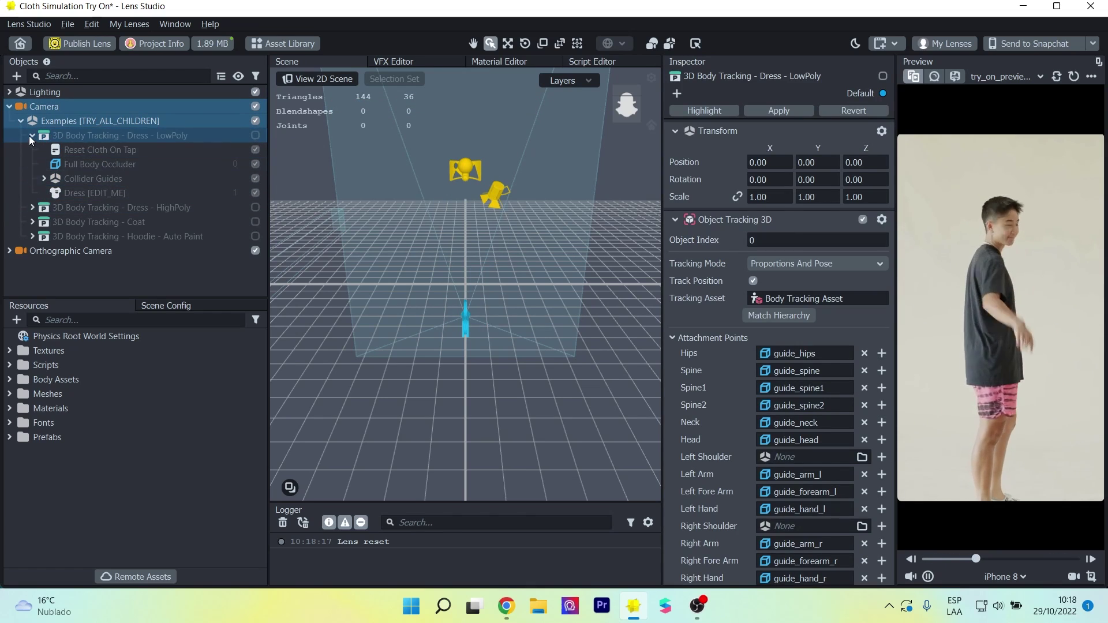
pyautogui.click(30, 136)
pyautogui.click(255, 150)
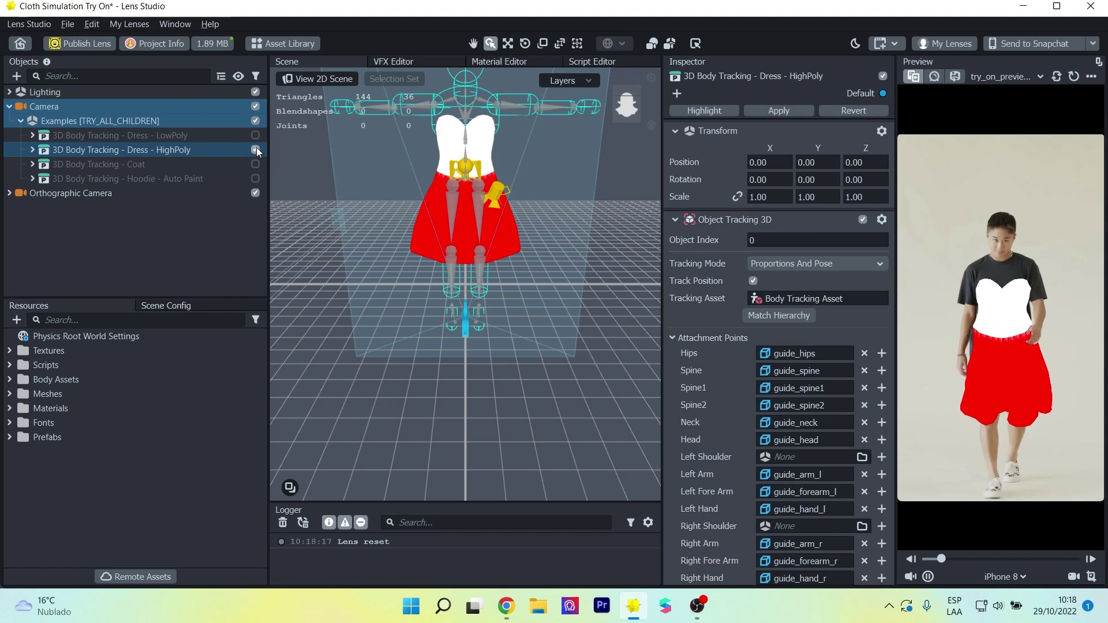
pyautogui.click(255, 150)
pyautogui.click(255, 164)
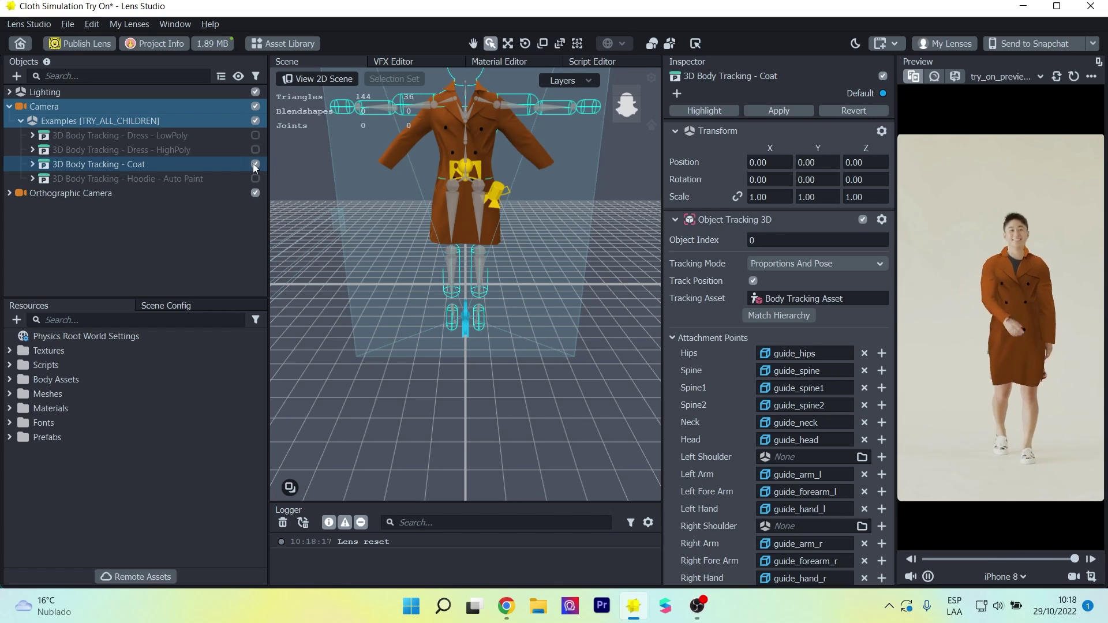
pyautogui.click(256, 165)
pyautogui.click(256, 179)
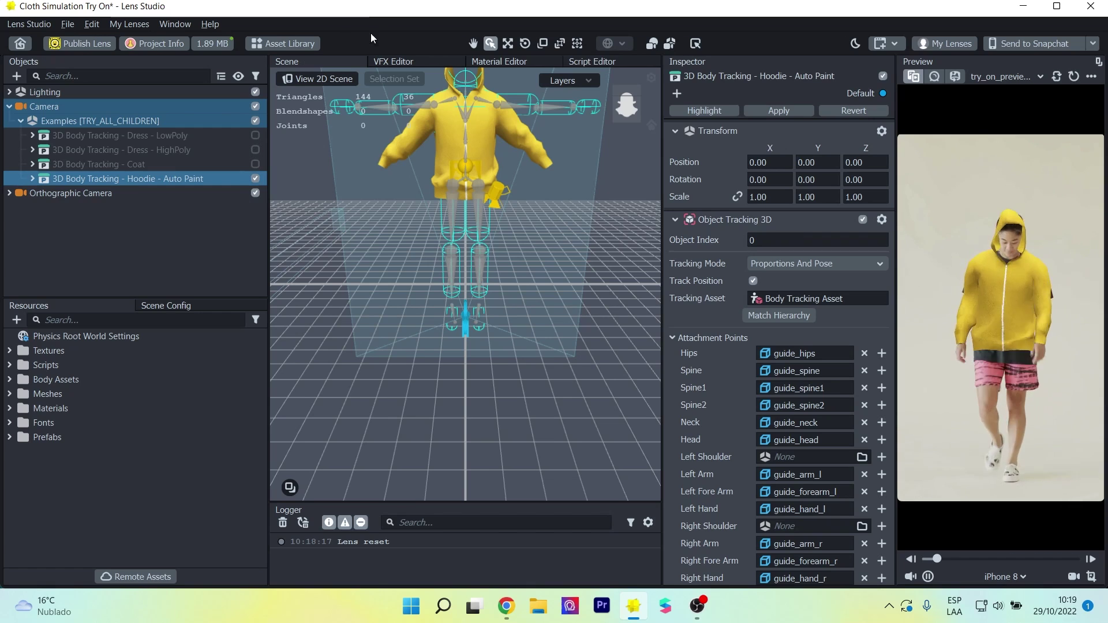
# - Import Try On Pack - Sweatshirt from the Asset Library's 3D category with the default FBX import options, and close the library
pyautogui.click(306, 43)
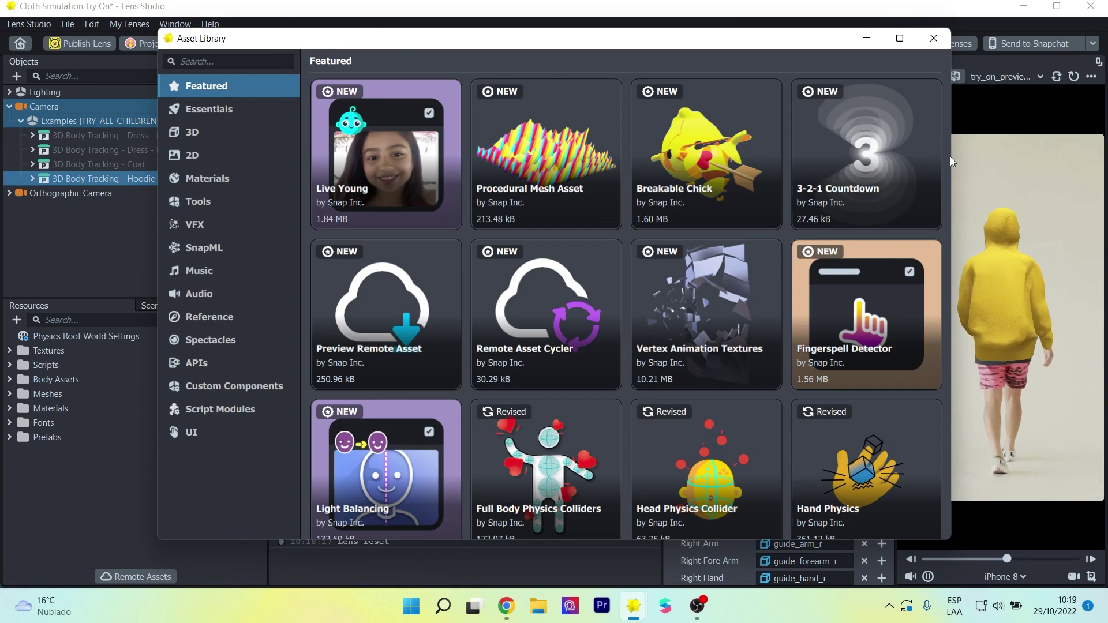
pyautogui.click(233, 127)
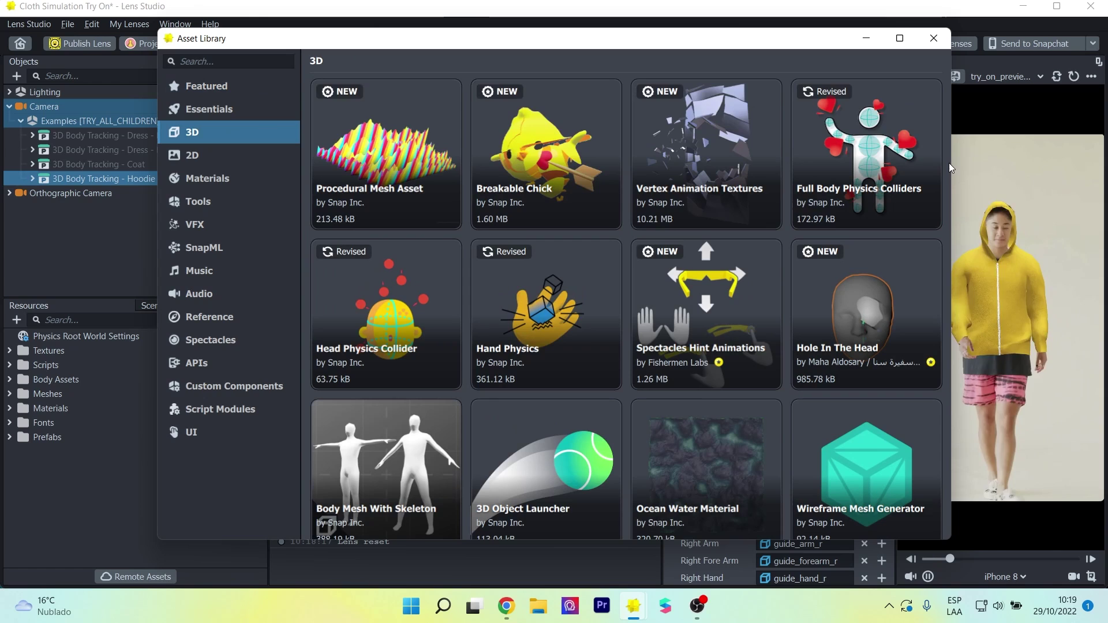
pyautogui.scroll(-3, 949, 164)
pyautogui.scroll(-8, 949, 163)
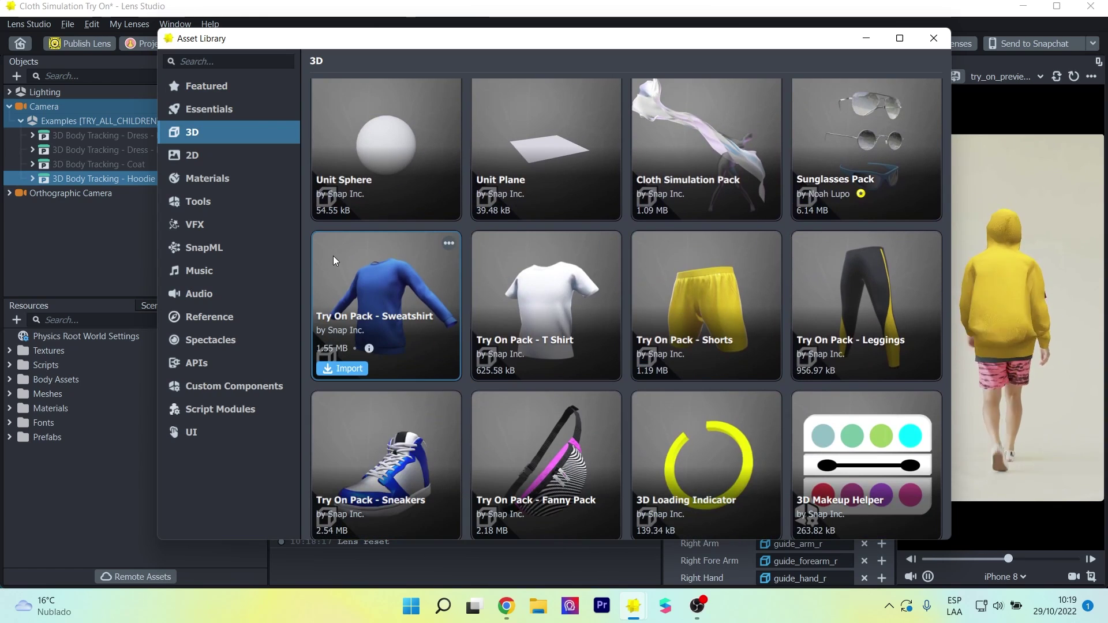
pyautogui.scroll(-1, 335, 264)
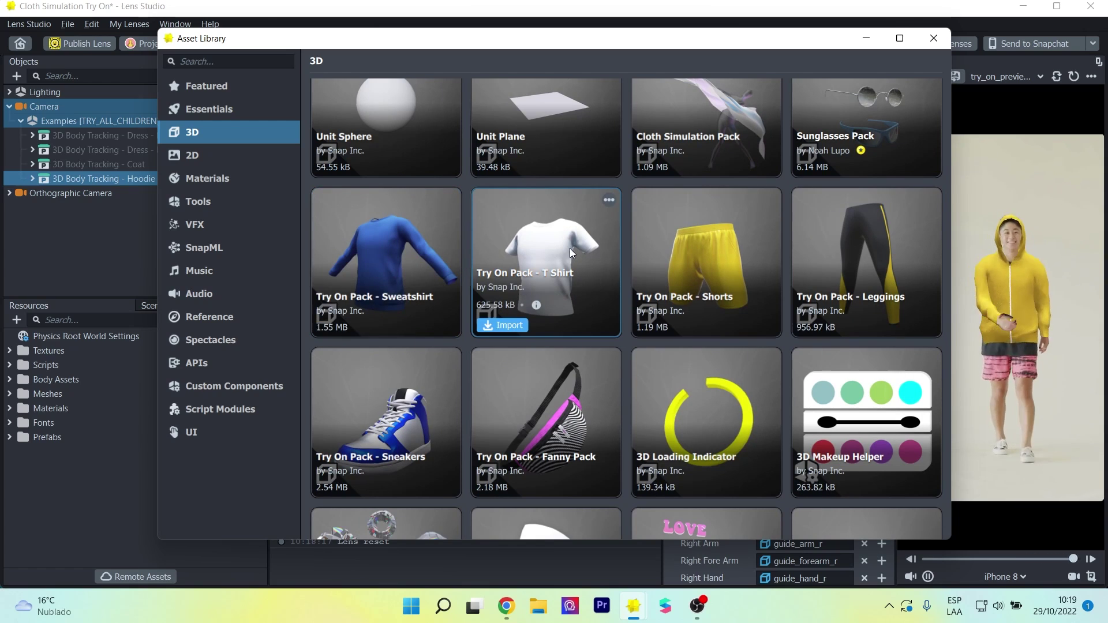
pyautogui.click(339, 326)
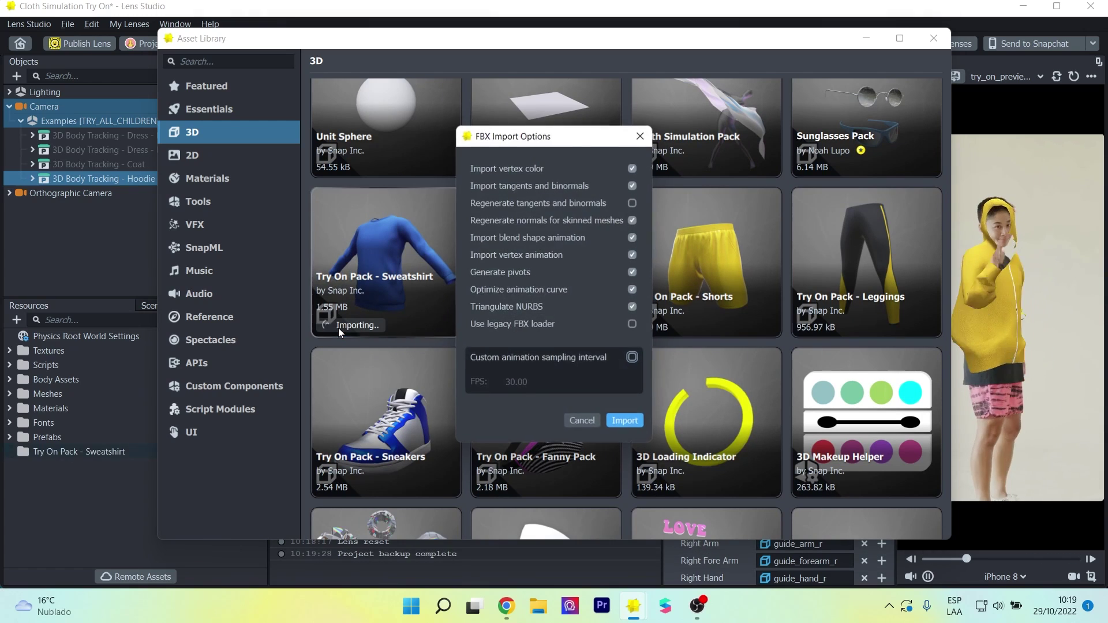
pyautogui.click(652, 418)
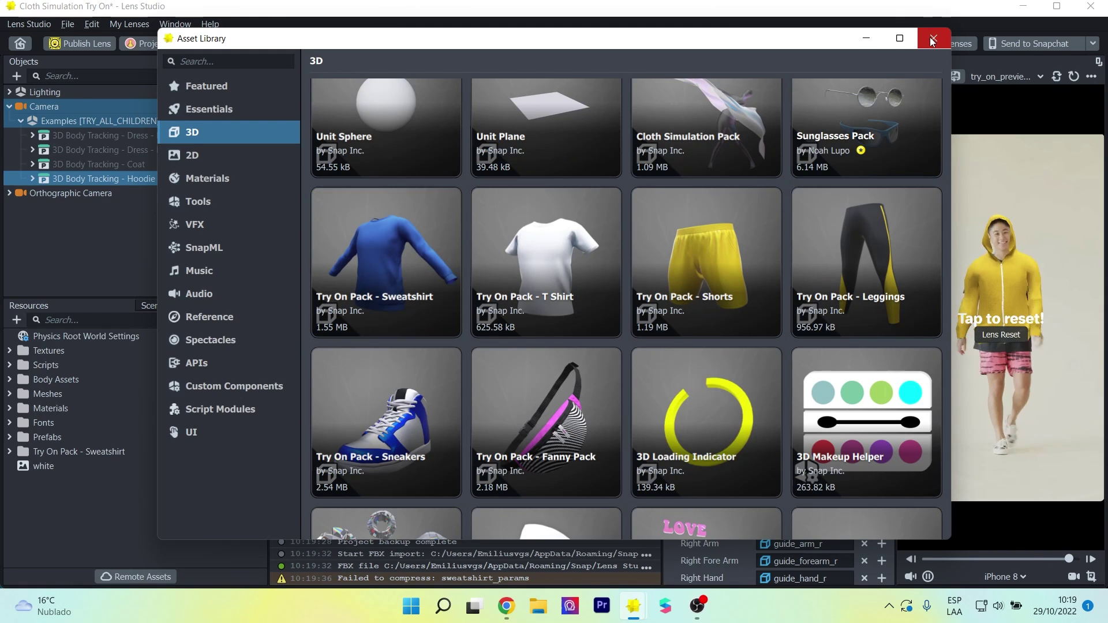
pyautogui.click(933, 40)
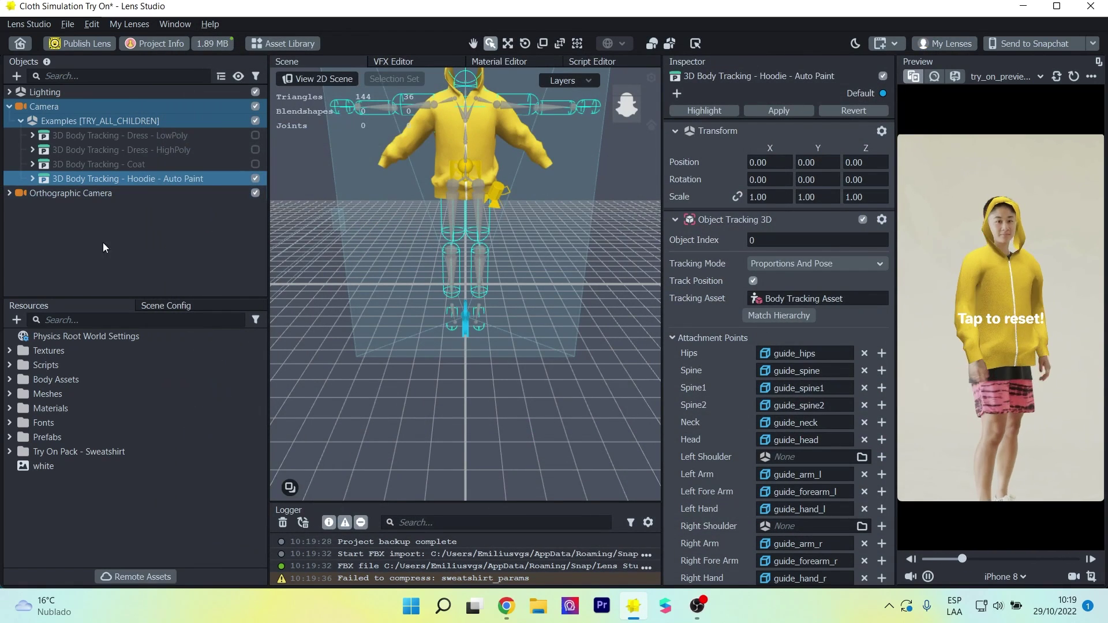
# - Expand the Hoodie - Auto Paint example and view the settings of Reset Cloth On Tap
pyautogui.click(33, 178)
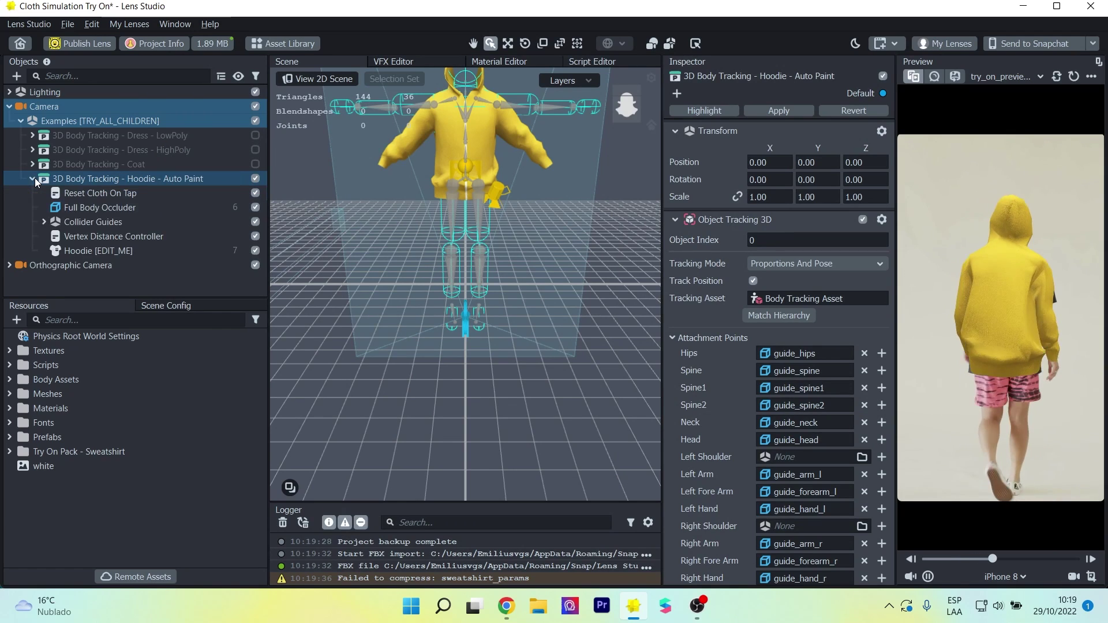
pyautogui.click(99, 191)
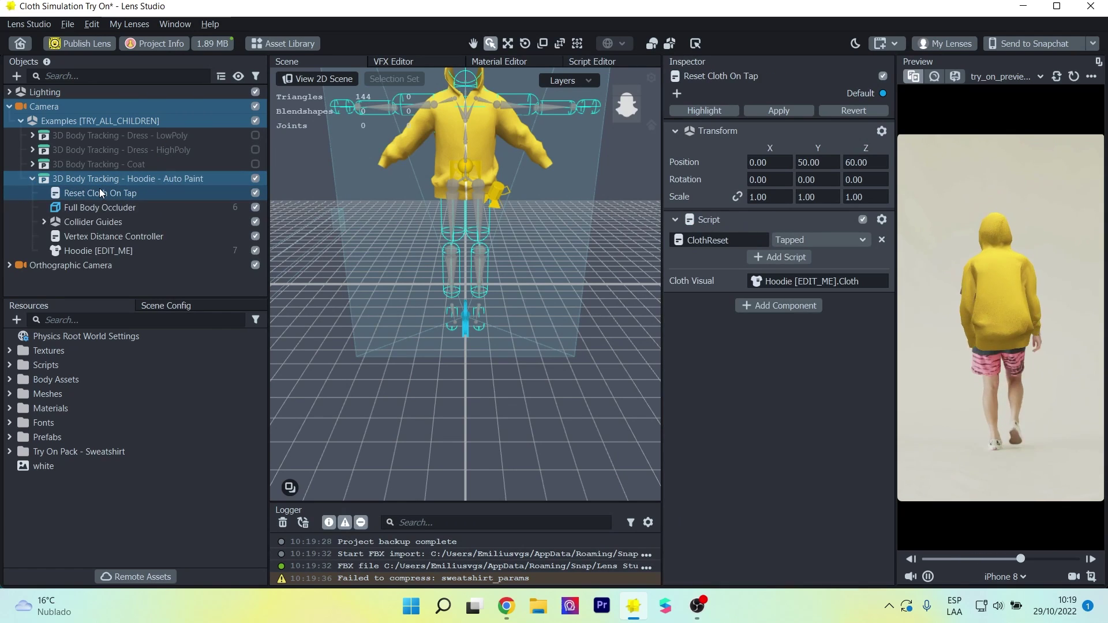
# - Remove the front occluder material from Full Body Occluder and undo the removal
pyautogui.click(98, 209)
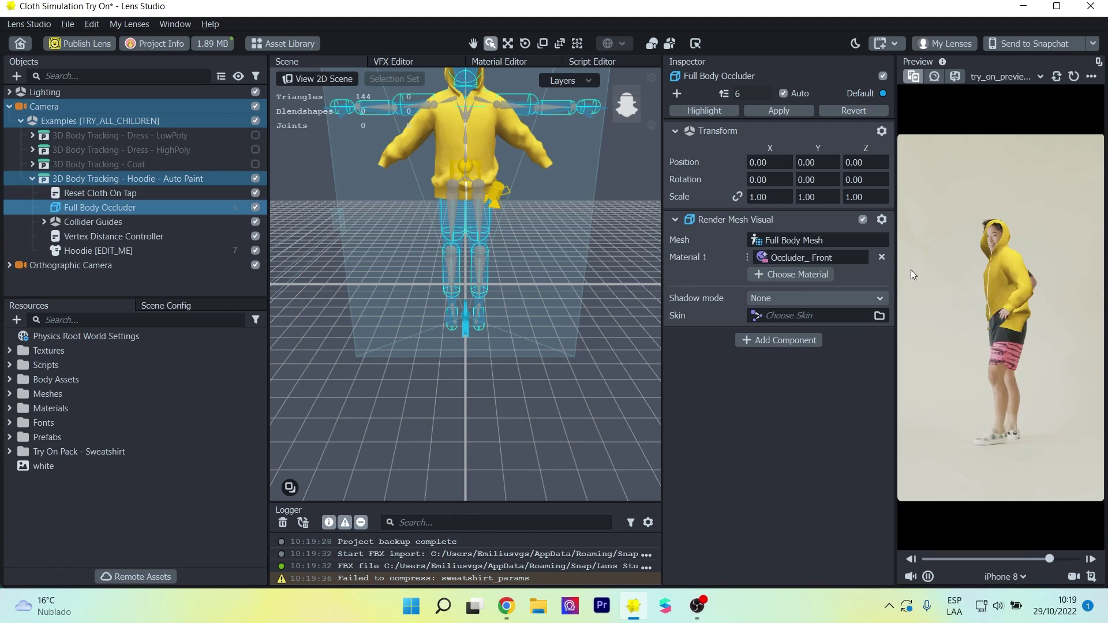
pyautogui.click(881, 257)
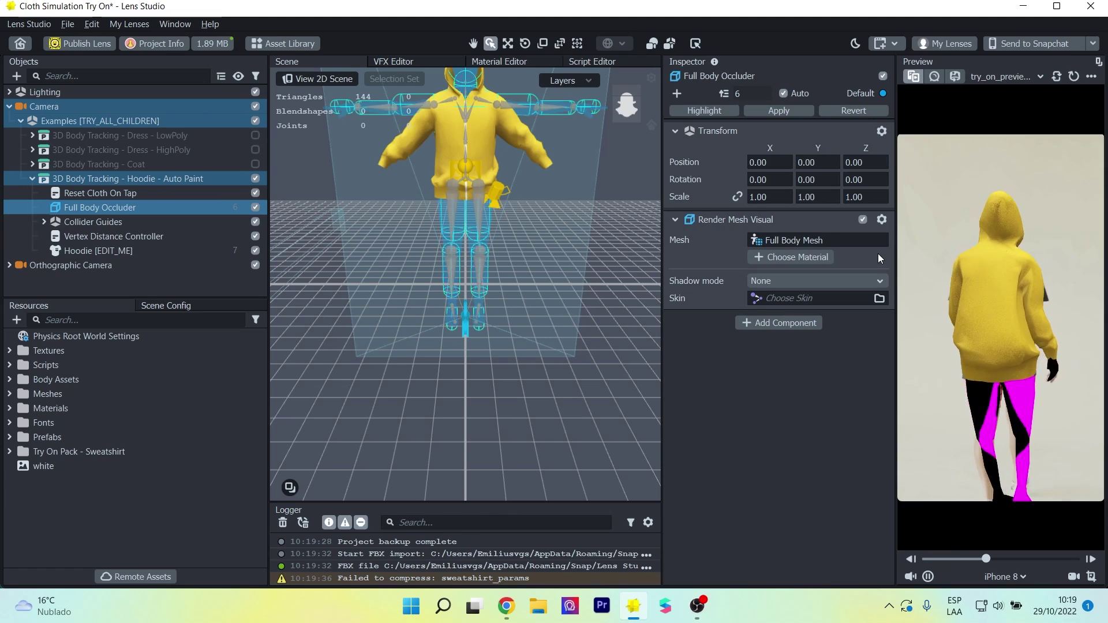
pyautogui.hotkey('ctrl', 'z')
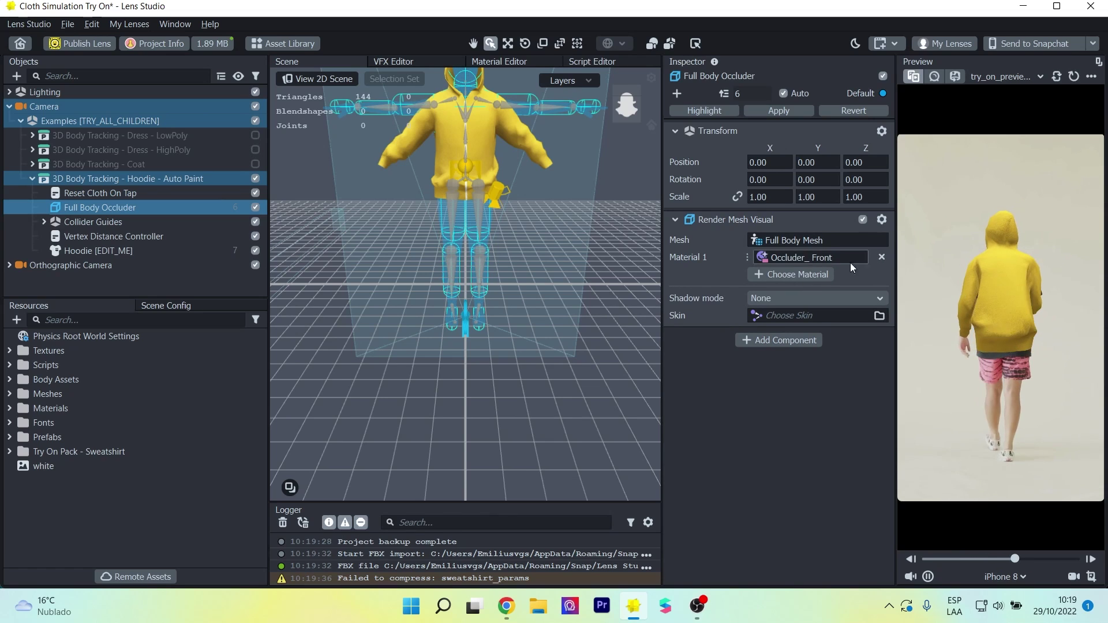
# - Expand Collider Guides and guides [EDIT_ME] to examine the script settings and the body colliders inside
pyautogui.click(88, 222)
pyautogui.click(45, 222)
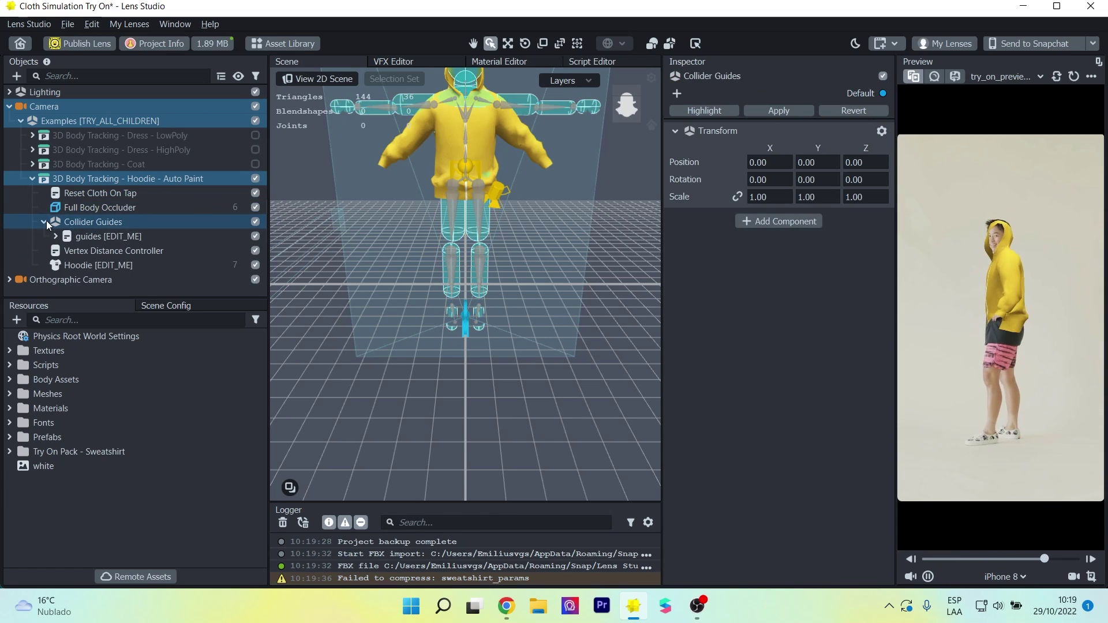
pyautogui.click(113, 237)
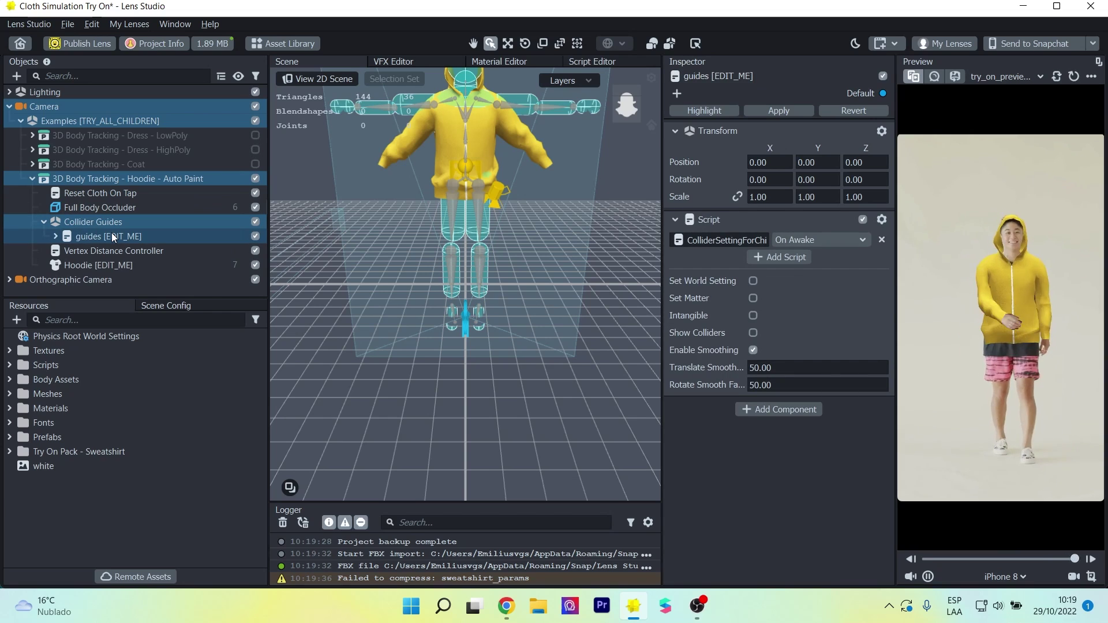
pyautogui.press('Right')
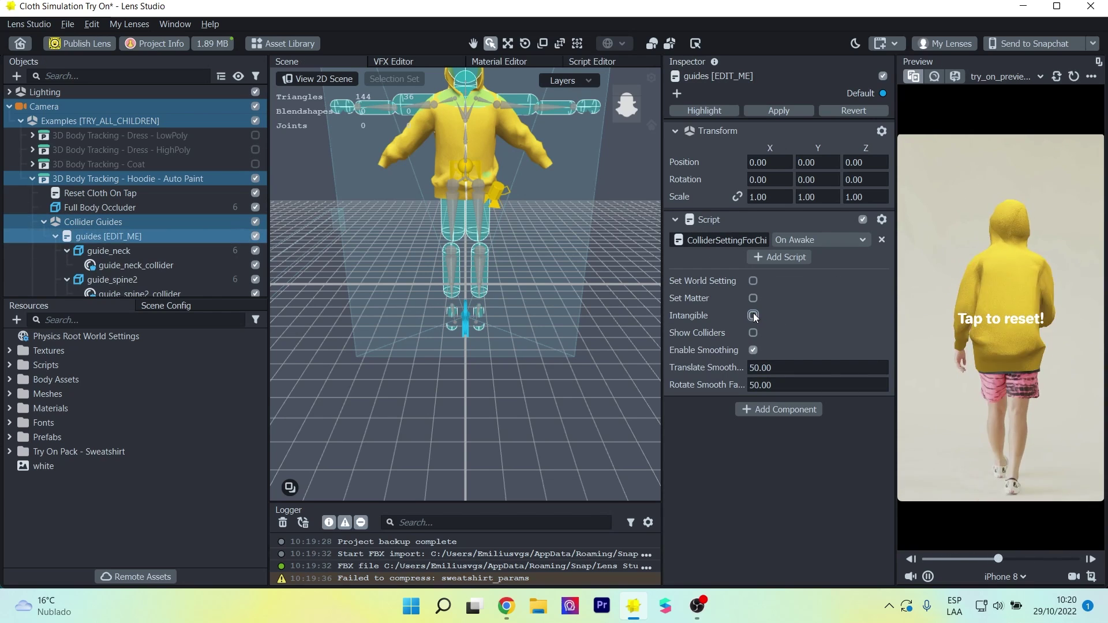
# - Try the Set World Setting and Set Matter options of guides [EDIT_ME] without assigning assets, turn both off, and collapse the guides
pyautogui.click(753, 280)
pyautogui.click(753, 298)
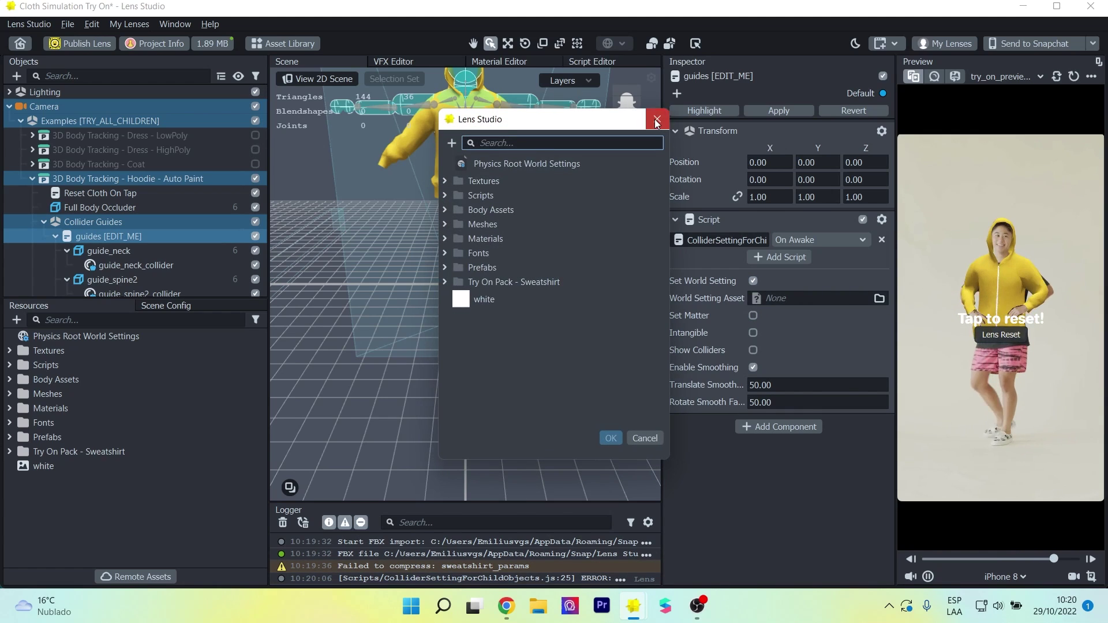
pyautogui.click(657, 119)
pyautogui.click(753, 315)
pyautogui.click(754, 333)
pyautogui.click(656, 120)
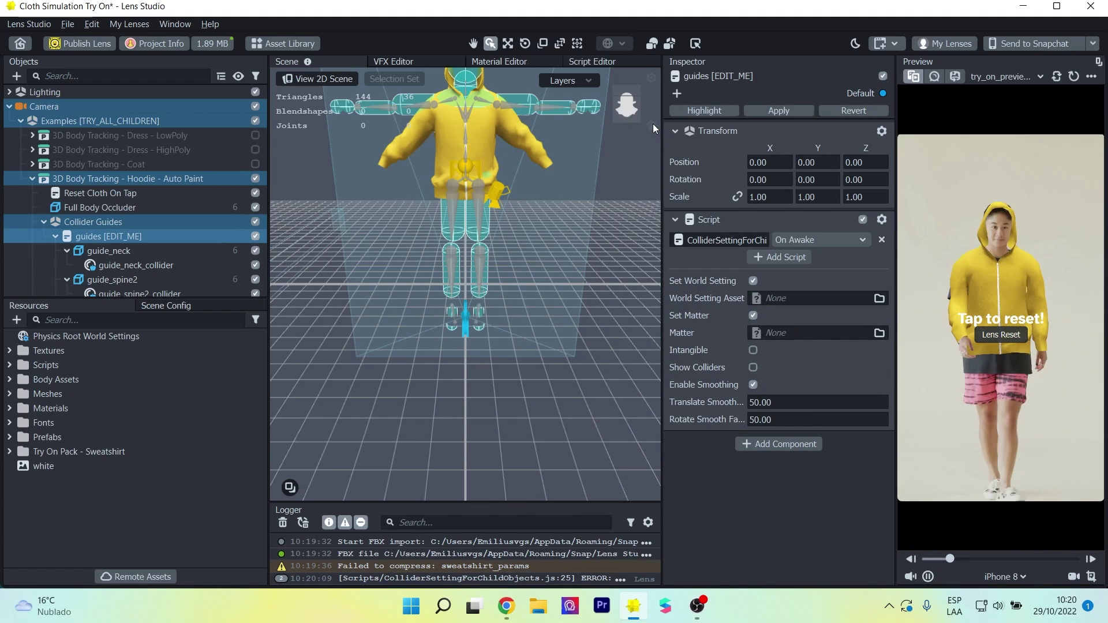
pyautogui.click(753, 315)
pyautogui.click(753, 281)
pyautogui.click(55, 236)
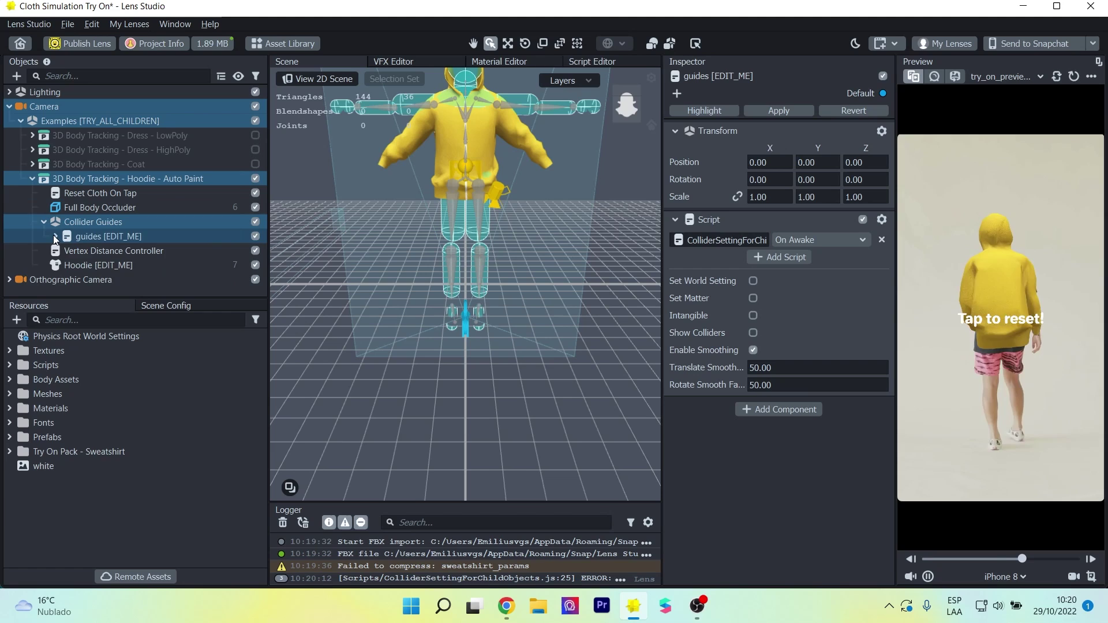
# - Review the settings of Vertex Distance Controller and the cloth simulation and collider settings of Hoodie [EDIT_ME]
pyautogui.click(81, 251)
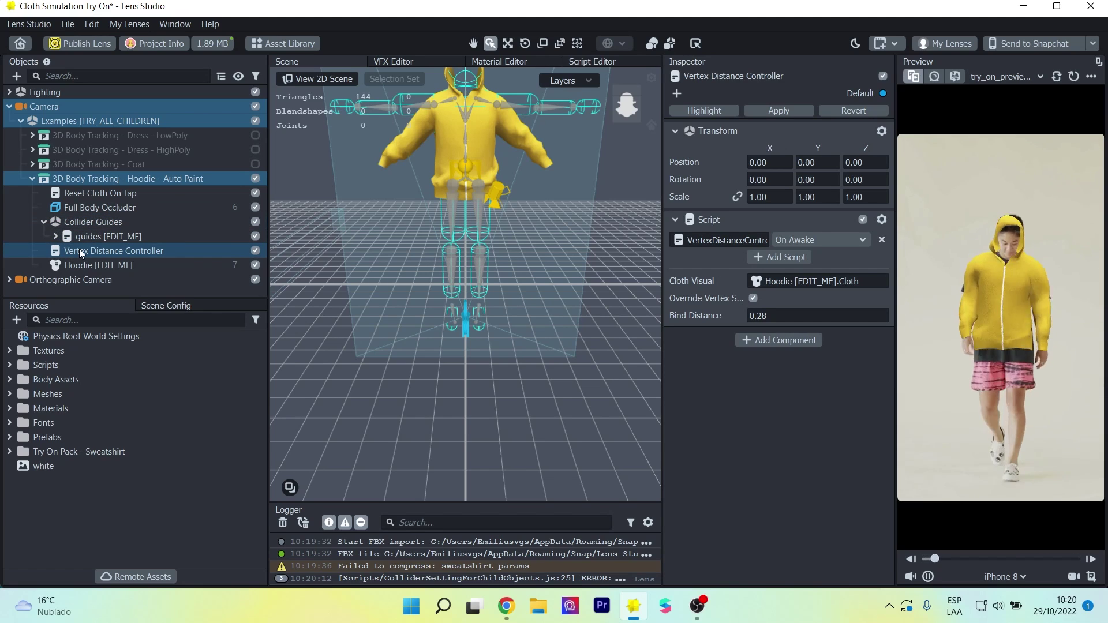
pyautogui.click(107, 265)
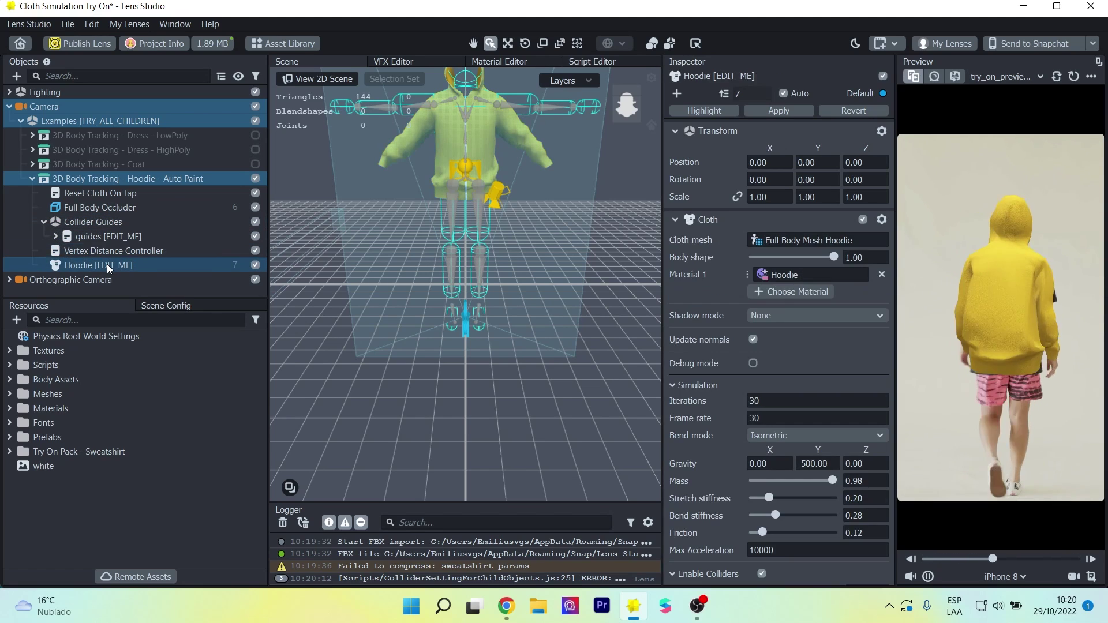
pyautogui.scroll(-3, 707, 279)
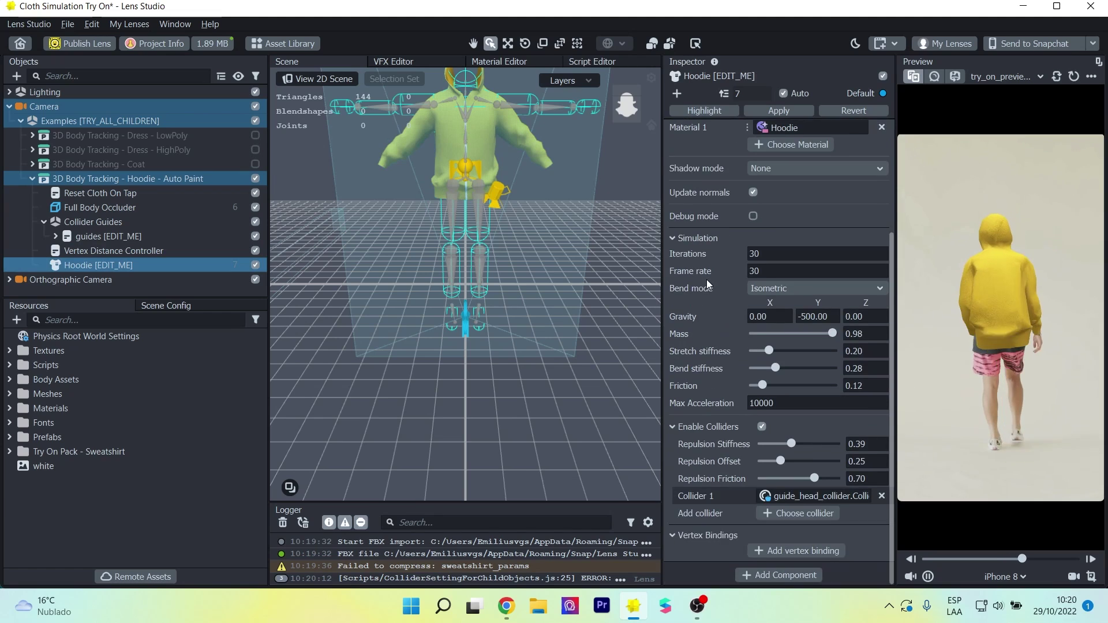
# - Review the cloth mesh and material of Hoodie [EDIT_ME] and the tracking asset and attachment points of its parent 3D Body Tracking object
pyautogui.scroll(3, 707, 279)
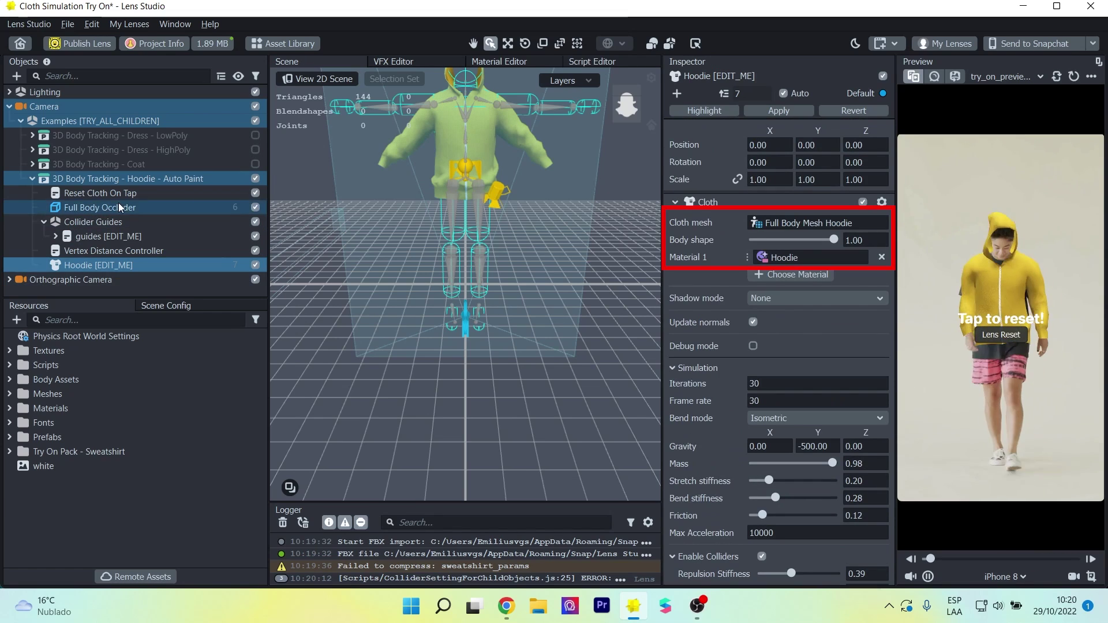
pyautogui.click(122, 180)
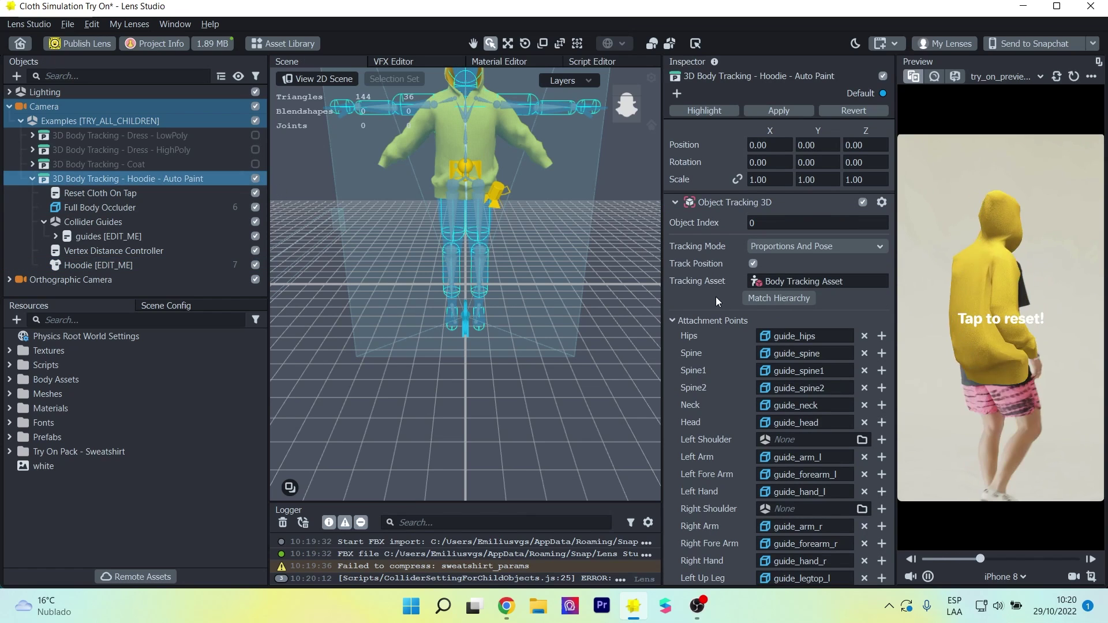
pyautogui.scroll(-3, 715, 296)
pyautogui.scroll(4, 715, 297)
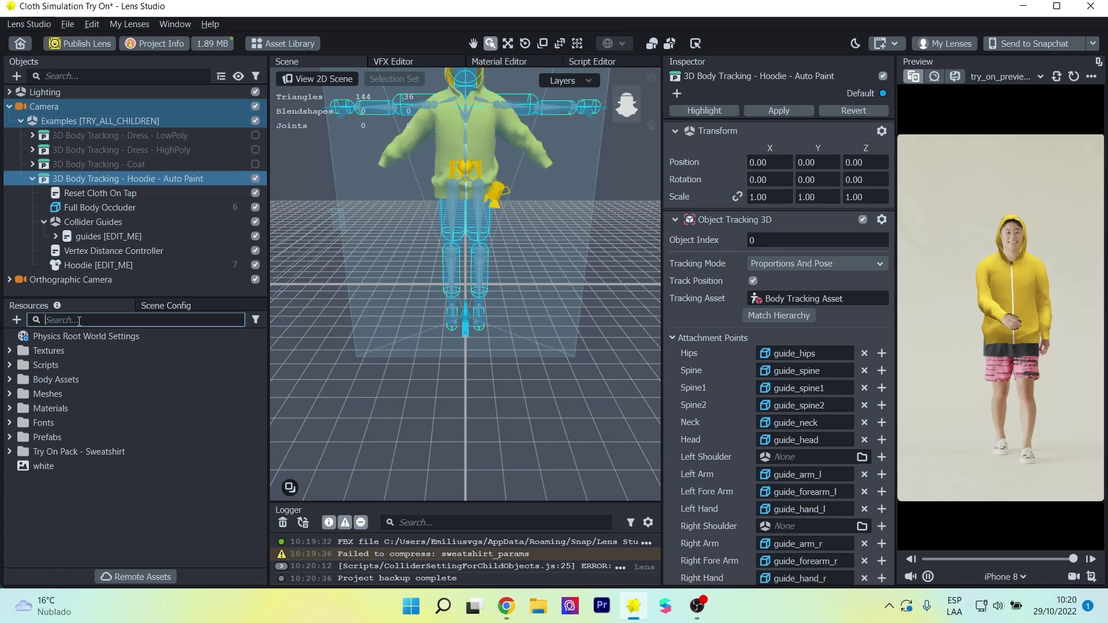
# - Search the resources for "body", inspect the Body Tracking Asset, and show the settings of Full Body Mesh Hoodie
pyautogui.write('body')
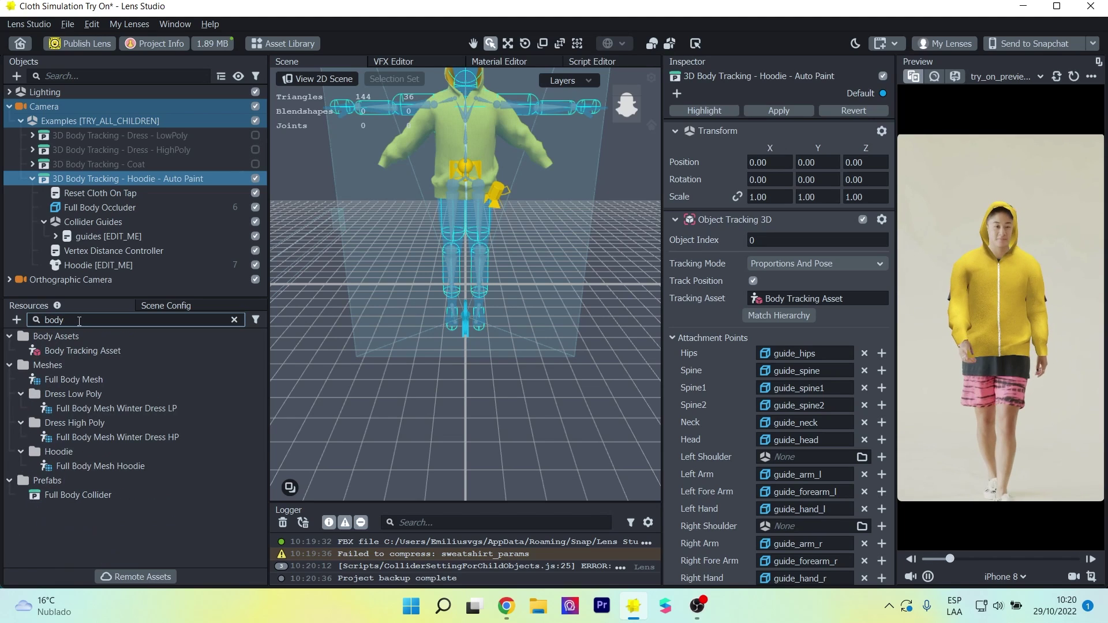
pyautogui.click(103, 352)
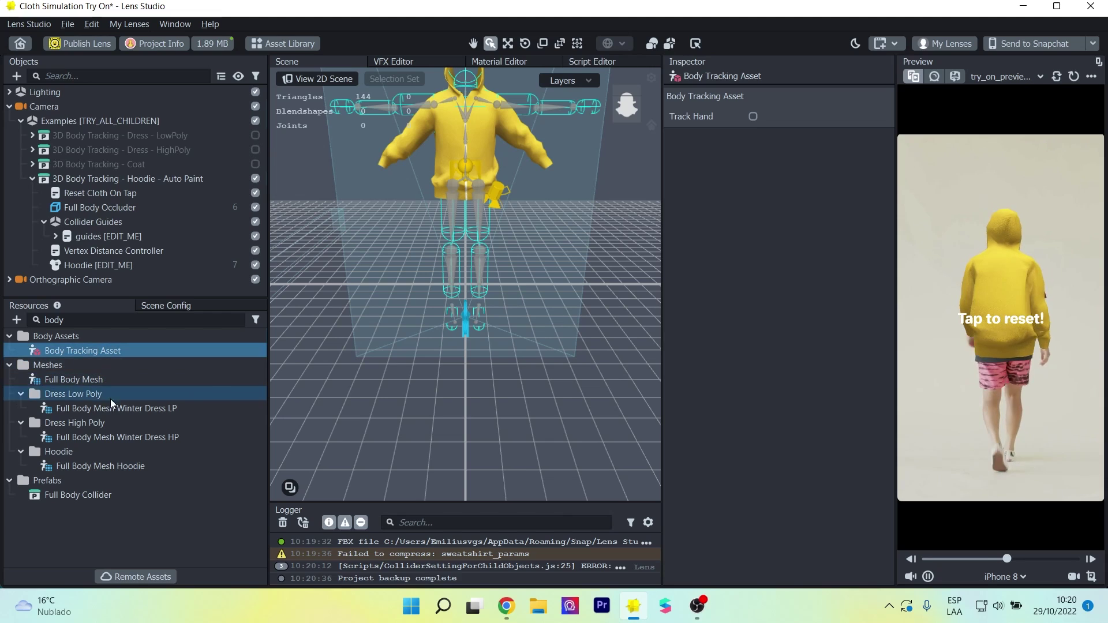
pyautogui.click(128, 469)
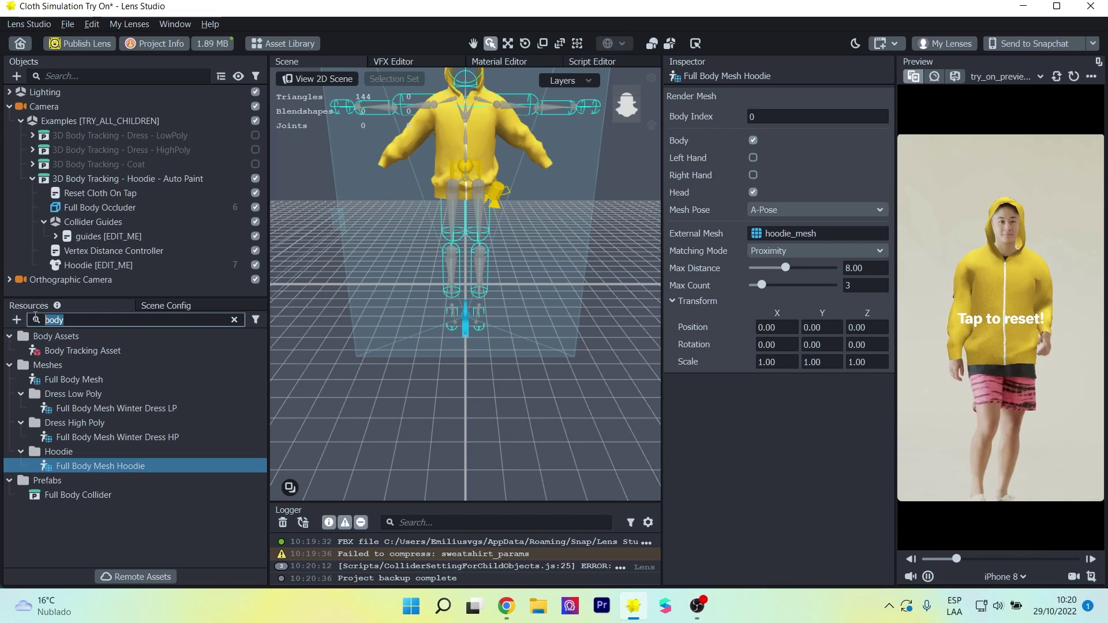
# - Clear the resource search, expand the sweatshirt model in Try On Pack - Sweatshirt, and try it as the External Mesh of Full Body Mesh Hoodie
pyautogui.click(138, 320)
pyautogui.press('BackSpace')
pyautogui.press('BackSpace')
pyautogui.press('BackSpace')
pyautogui.press('BackSpace')
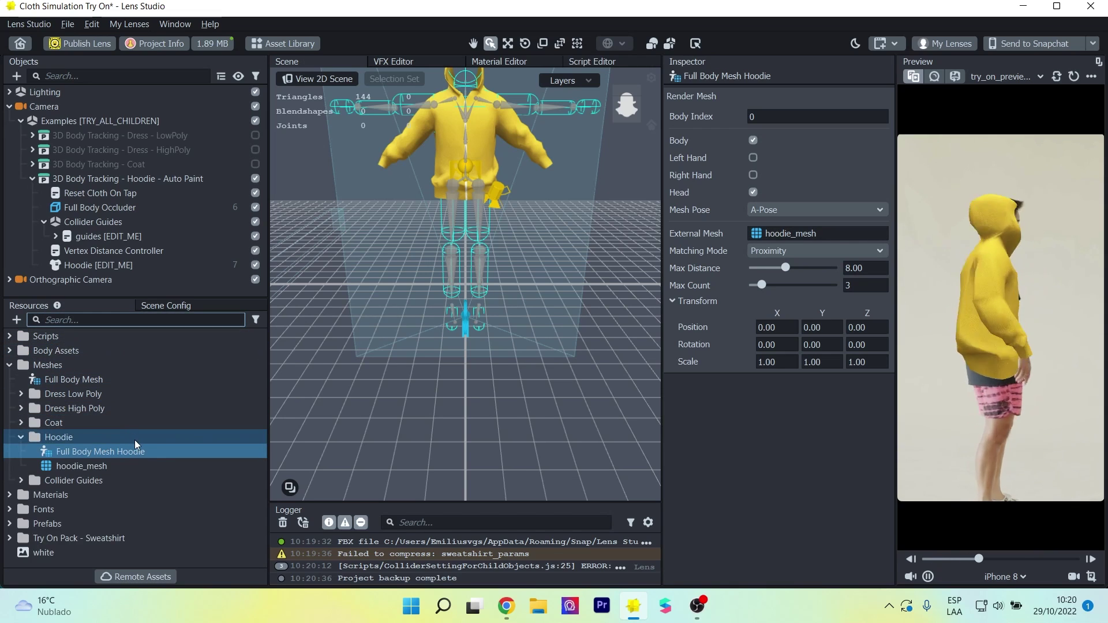
pyautogui.click(9, 538)
pyautogui.click(21, 495)
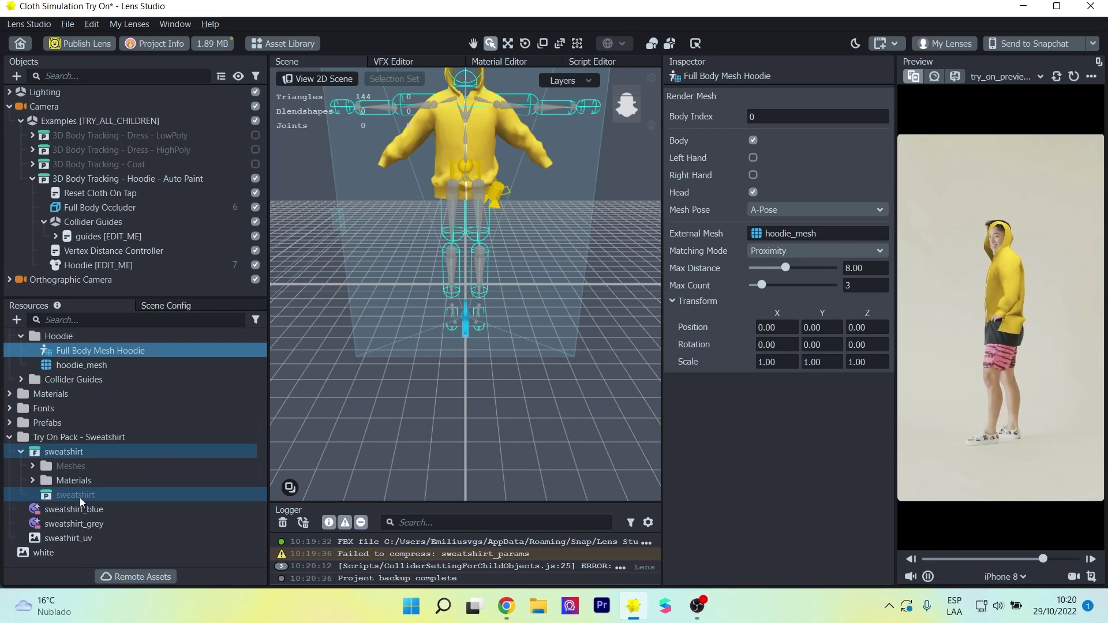
pyautogui.moveTo(75, 494); pyautogui.dragTo(776, 233)
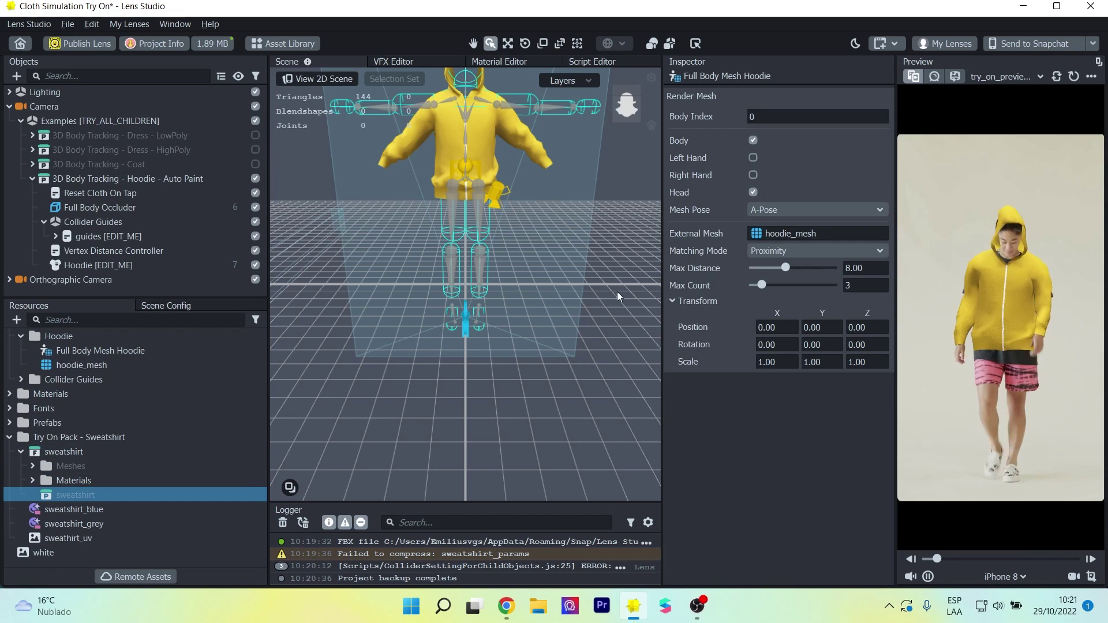
# - Set the External Mesh of Full Body Mesh Hoodie to sweatshirt_mesh from the sweatshirt pack
pyautogui.click(771, 236)
pyautogui.click(445, 175)
pyautogui.click(457, 189)
pyautogui.click(468, 204)
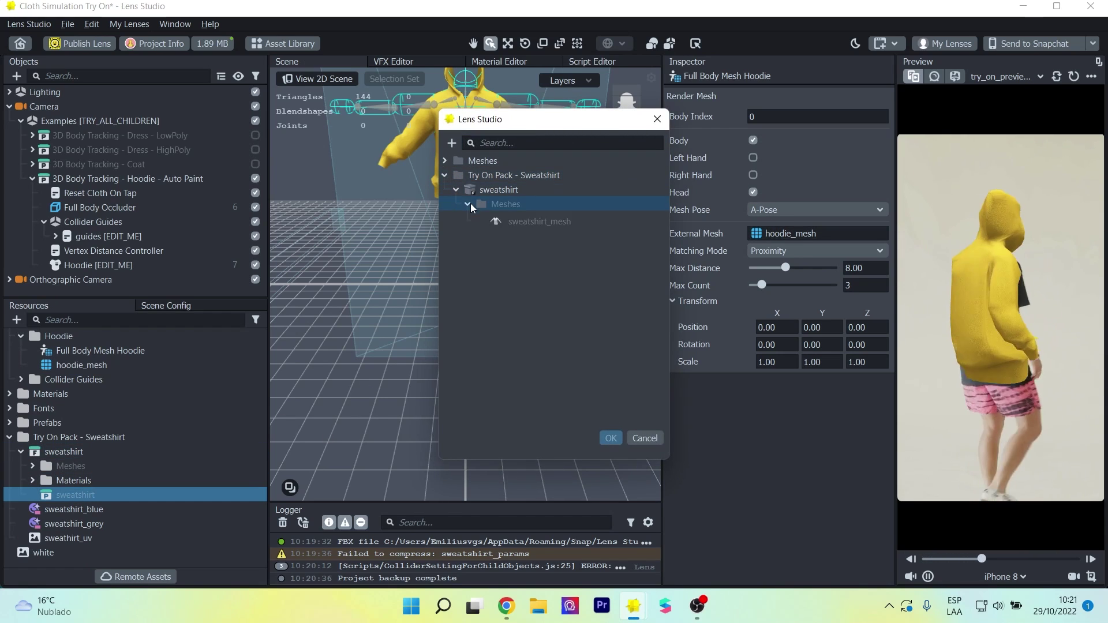
pyautogui.click(539, 221)
pyautogui.click(611, 438)
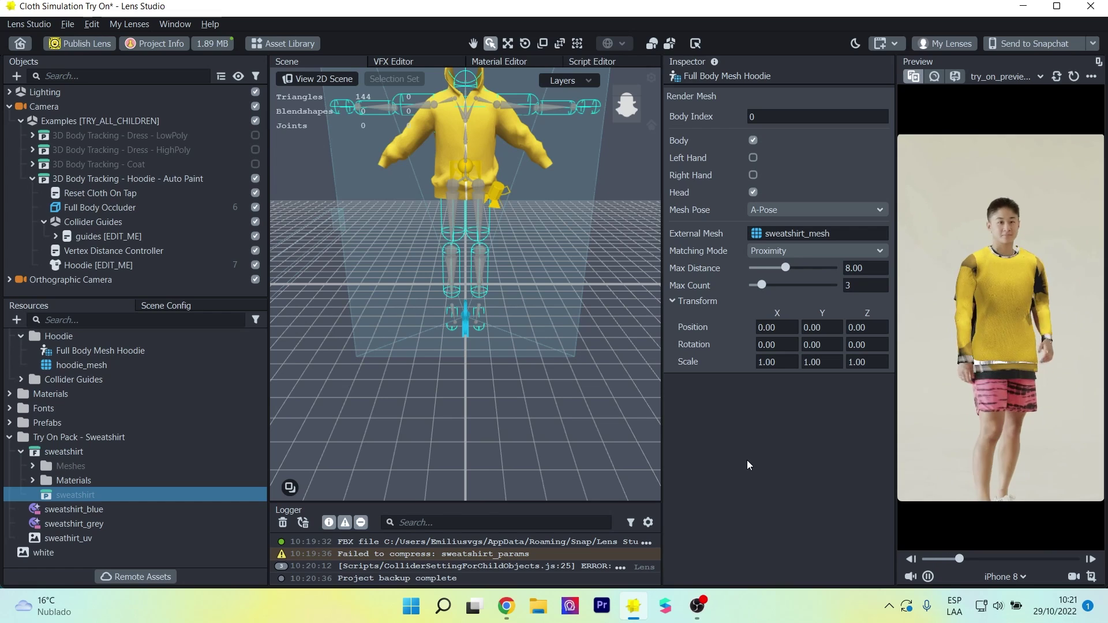
# - Replace the Hoodie material on the Hoodie [EDIT_ME] cloth with a new Unlit material
pyautogui.click(98, 265)
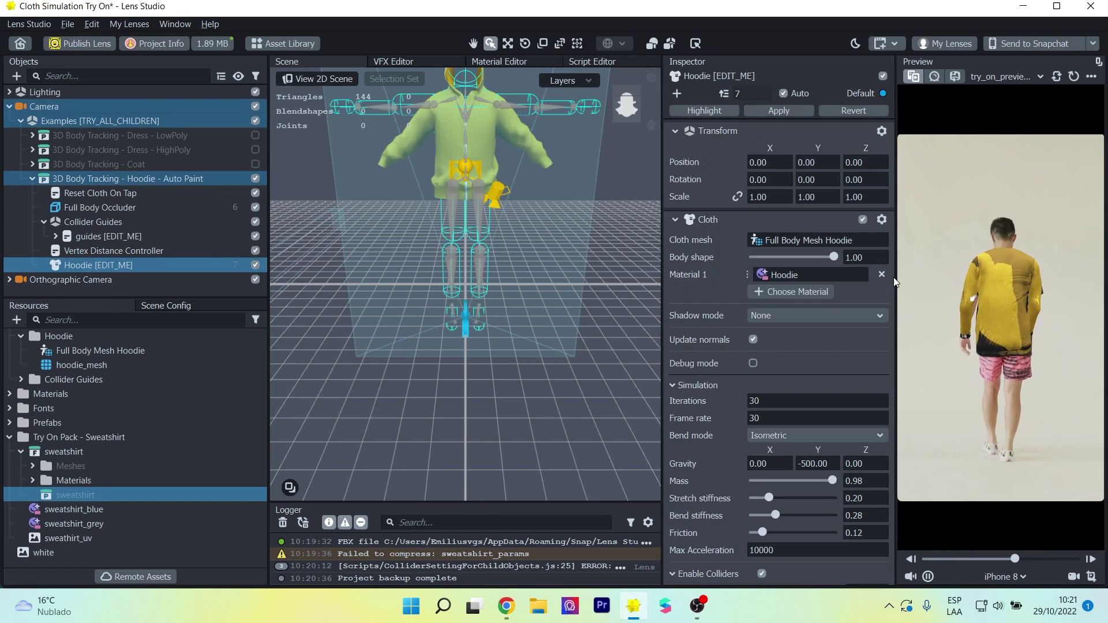
pyautogui.click(816, 276)
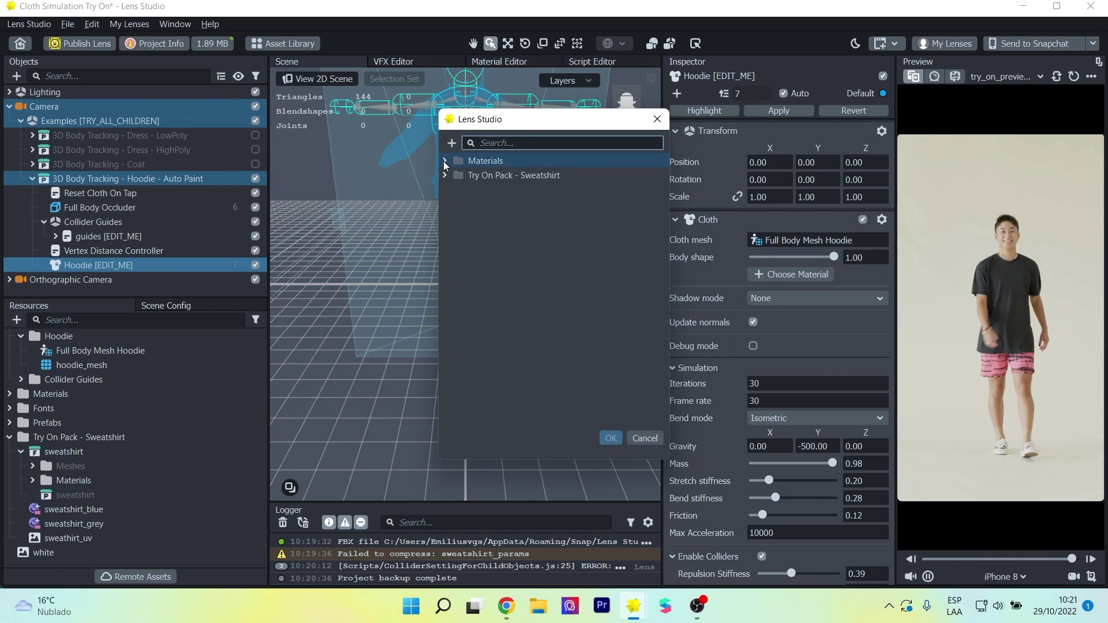
pyautogui.click(452, 143)
pyautogui.press('Escape')
pyautogui.click(611, 438)
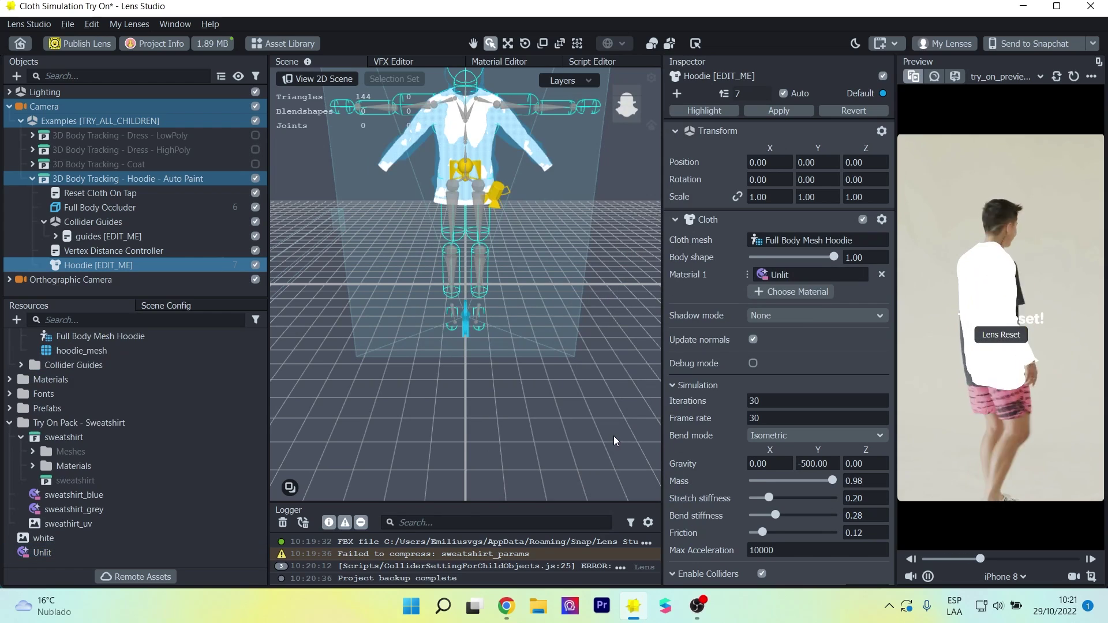
# - Set the base color of the new Unlit material to yellow
pyautogui.click(43, 552)
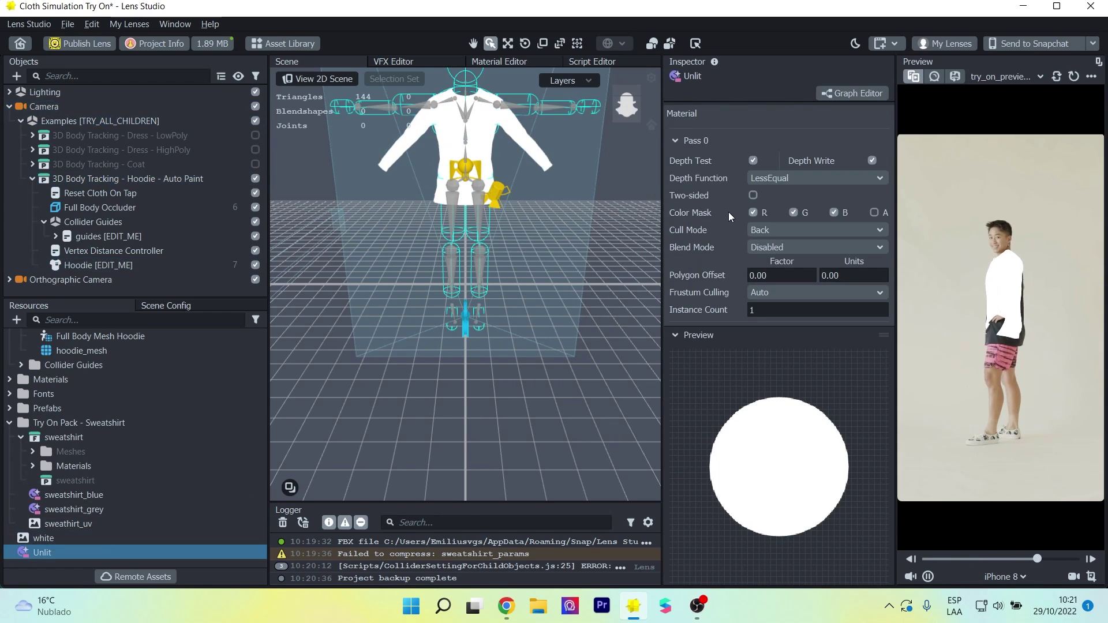
pyautogui.scroll(-3, 729, 212)
pyautogui.click(810, 258)
pyautogui.click(681, 430)
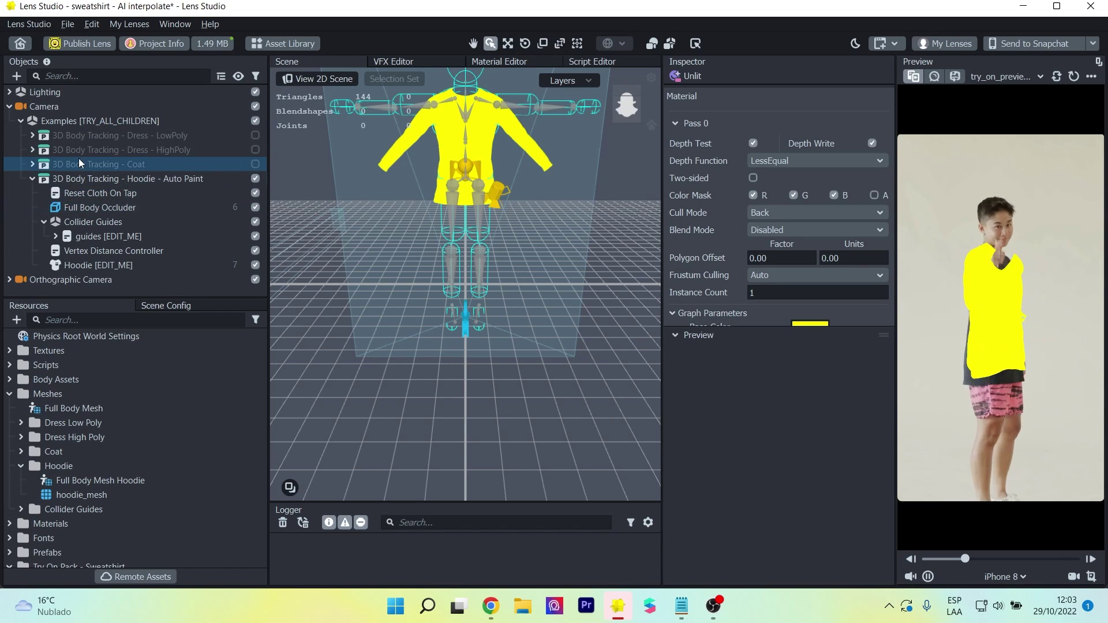
pyautogui.click(16, 319)
pyautogui.write('2')
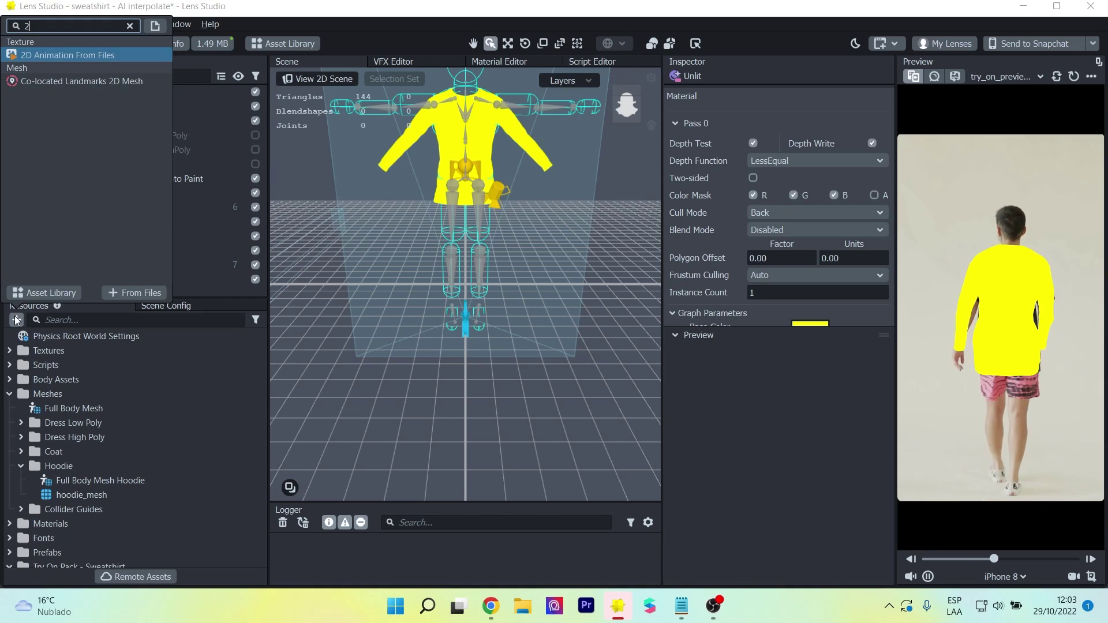
pyautogui.scroll(-20, 162, 98)
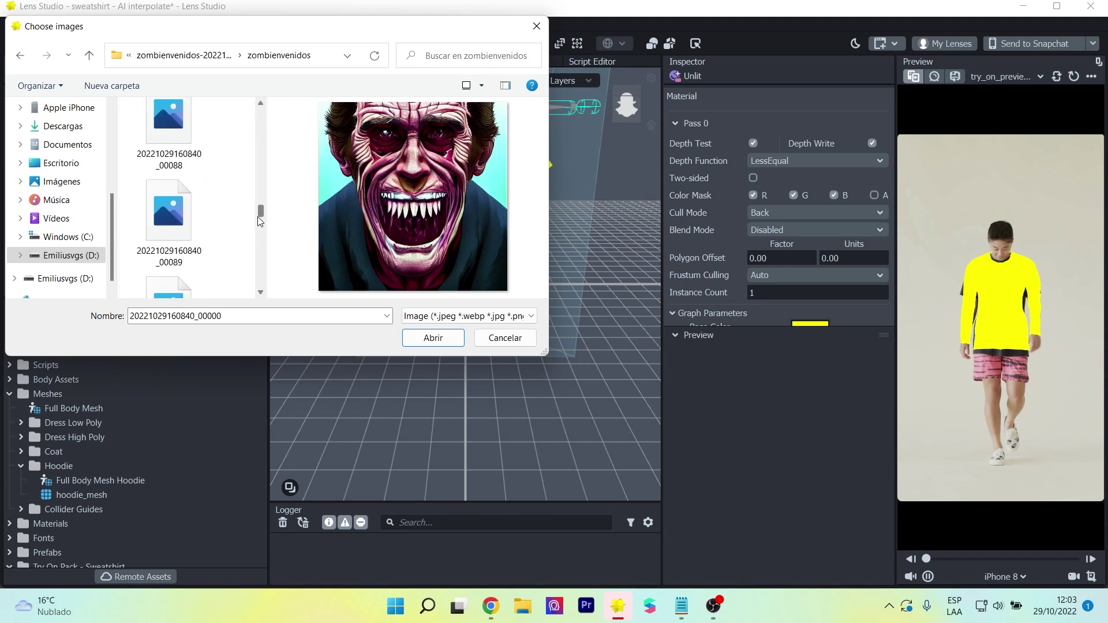
pyautogui.keyDown('shift'); pyautogui.click(168, 248); pyautogui.keyUp('shift')
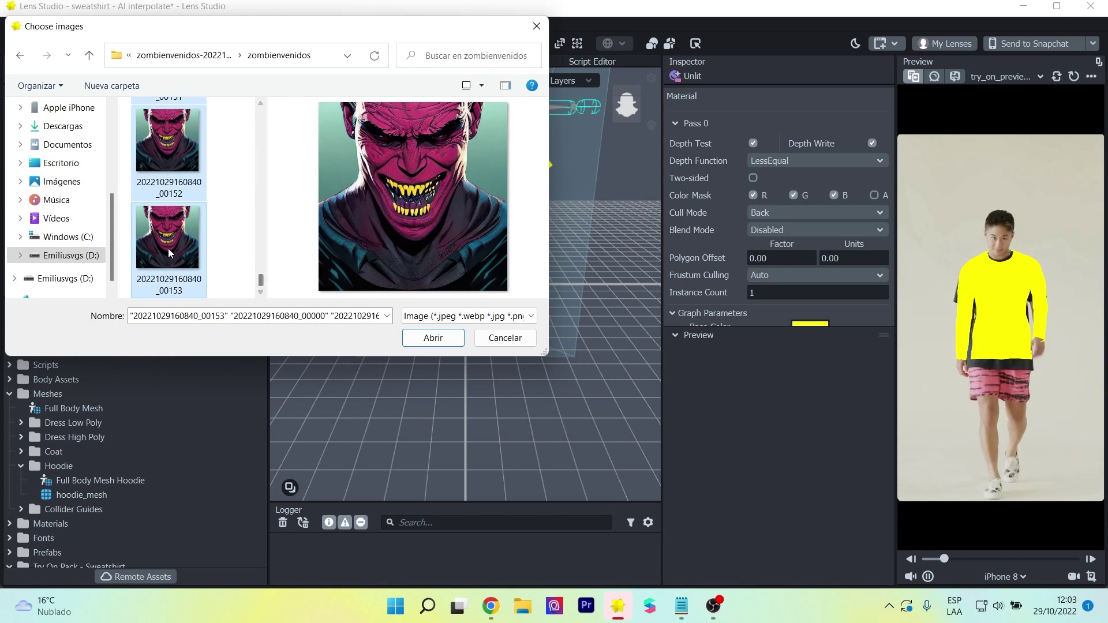
pyautogui.click(433, 337)
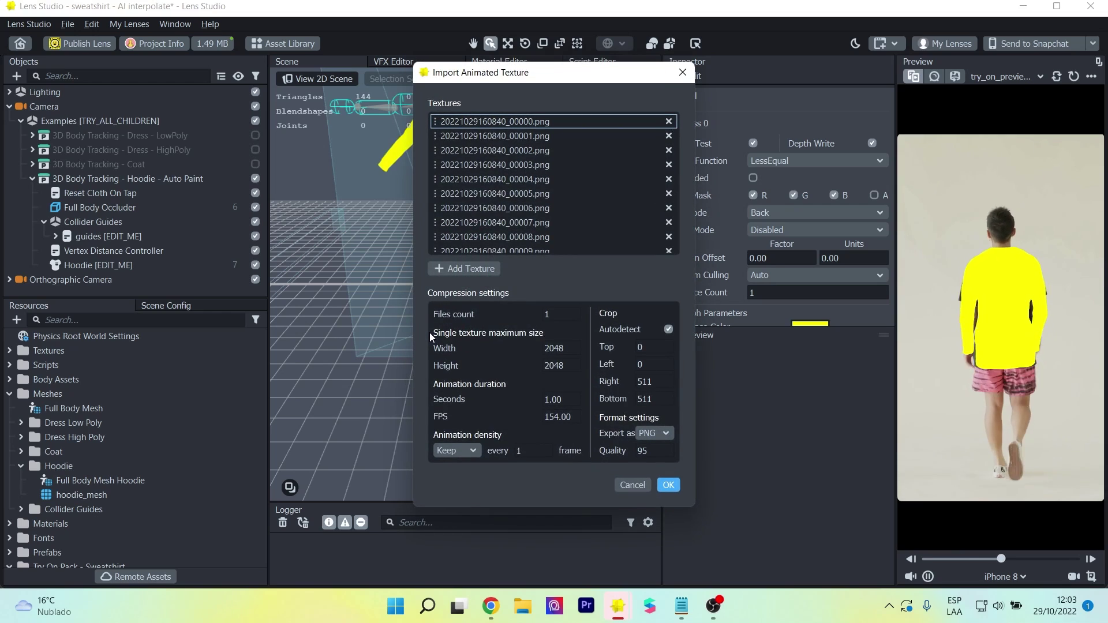
pyautogui.scroll(-20, 595, 175)
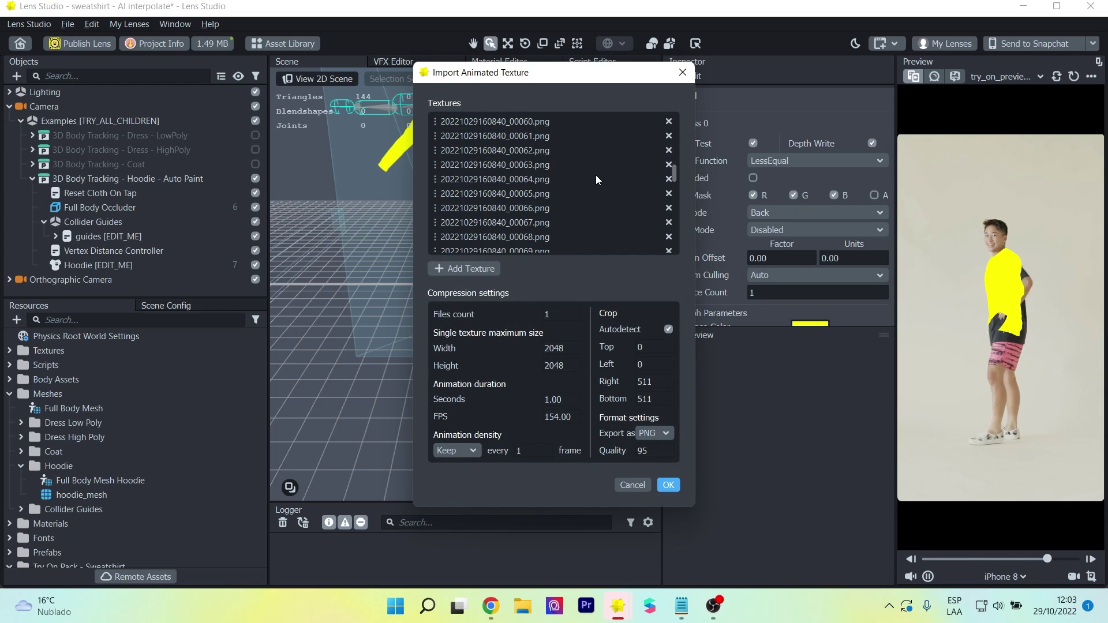
pyautogui.scroll(-10, 594, 185)
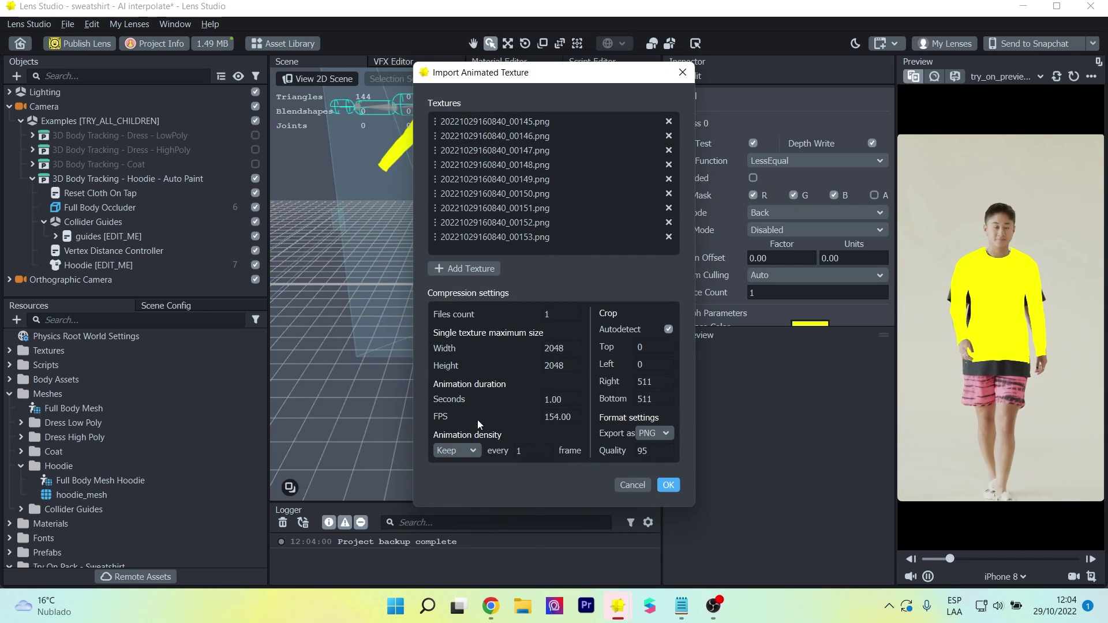
pyautogui.click(668, 485)
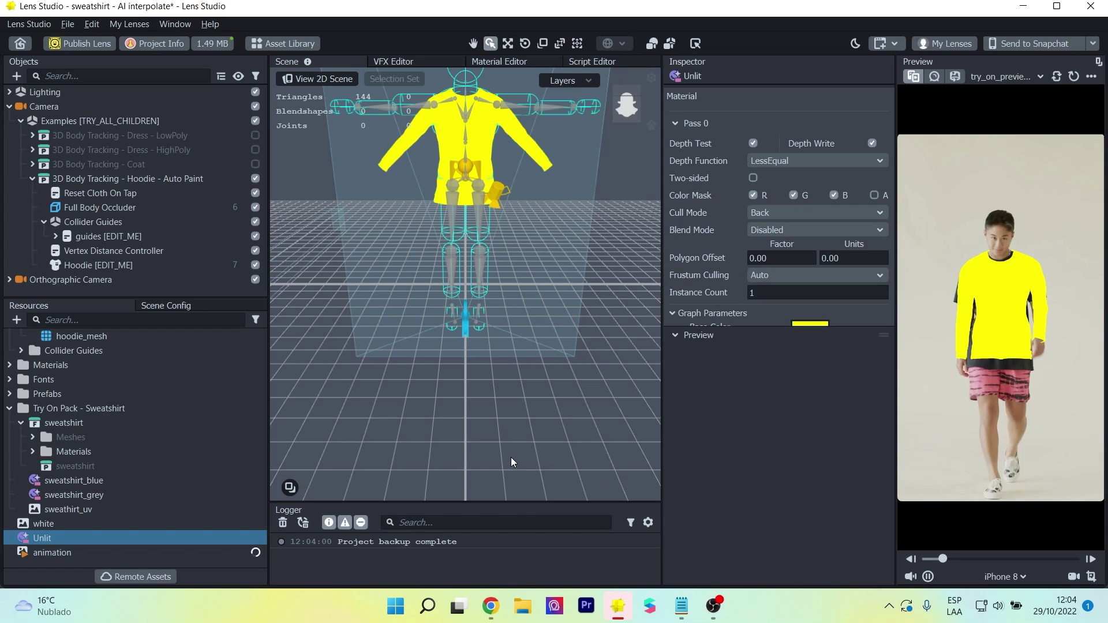
# - Set the Unlit material's base color to white and assign the imported animation as its base texture
pyautogui.scroll(-3, 717, 214)
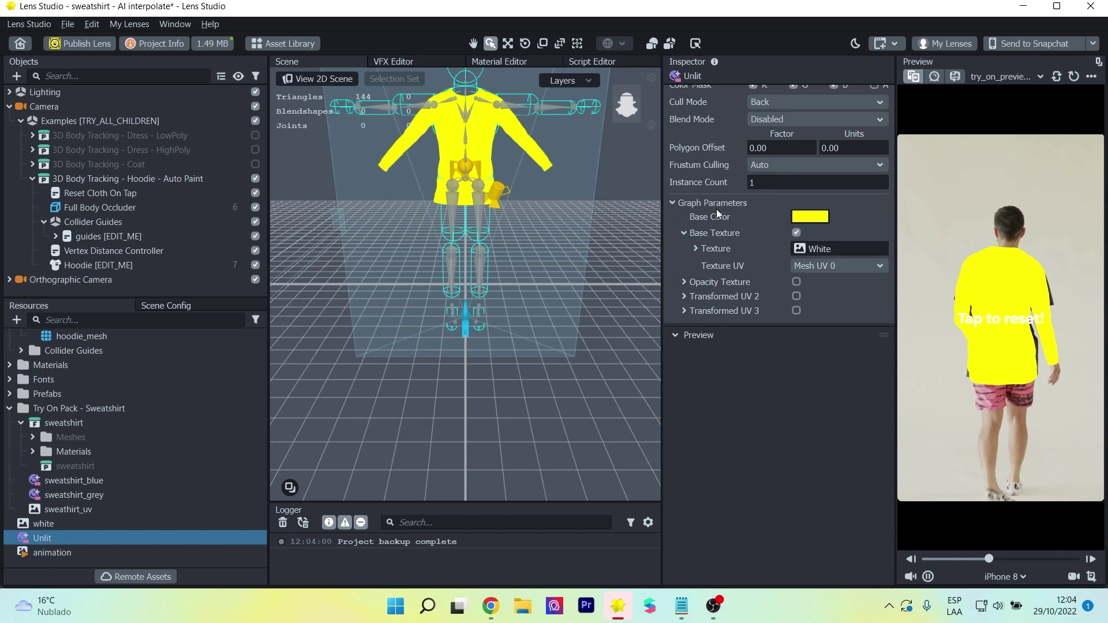
pyautogui.click(810, 216)
pyautogui.click(521, 266)
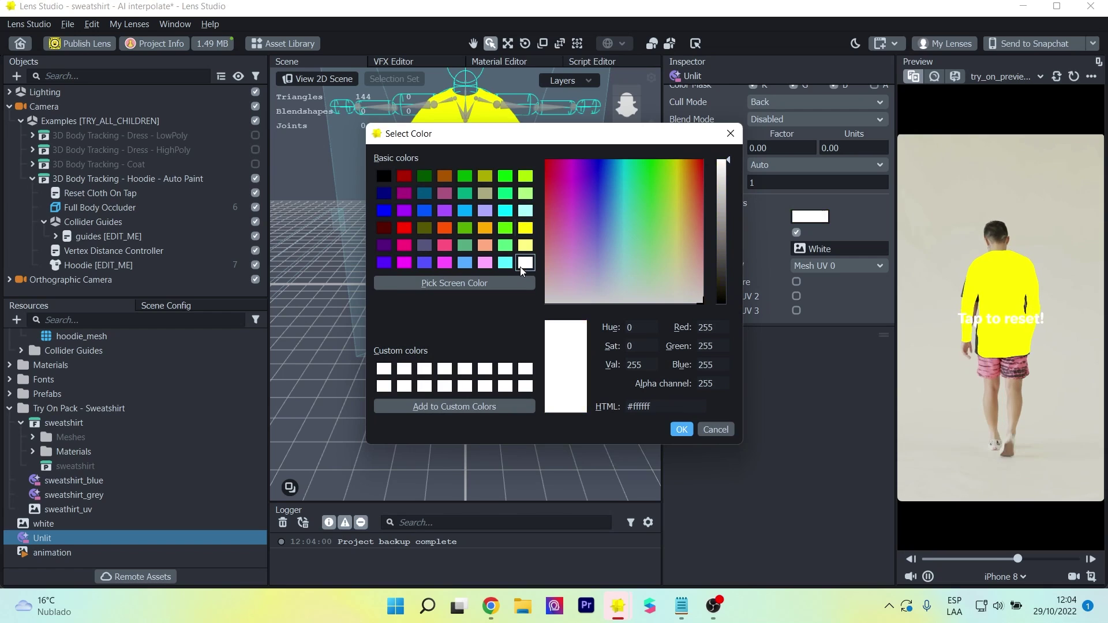
pyautogui.click(681, 429)
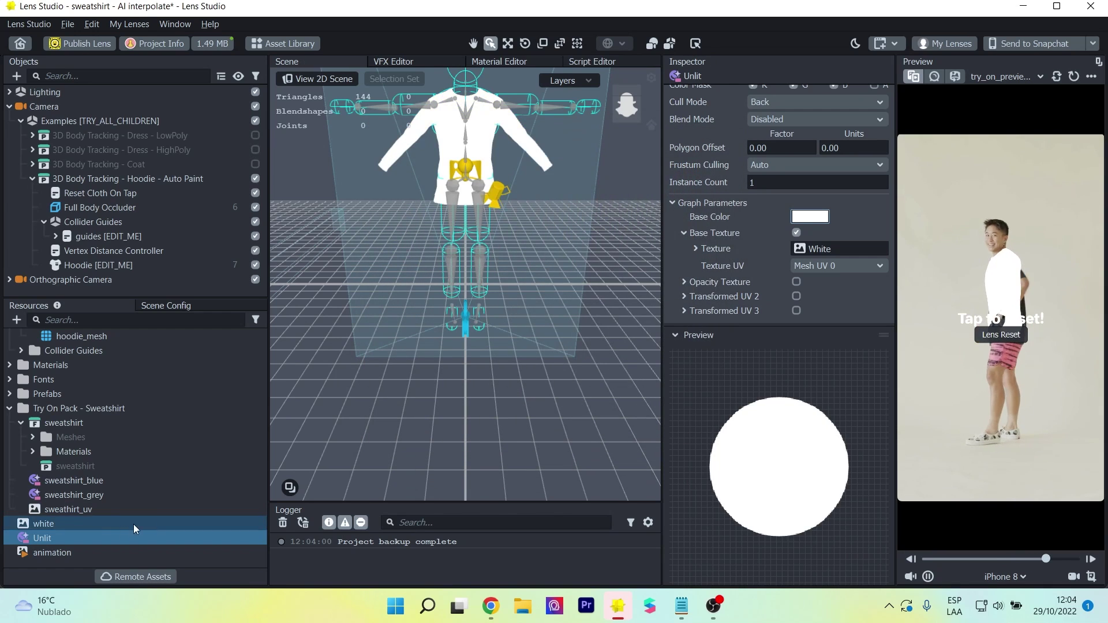
pyautogui.click(35, 554)
pyautogui.moveTo(825, 246); pyautogui.dragTo(825, 245)
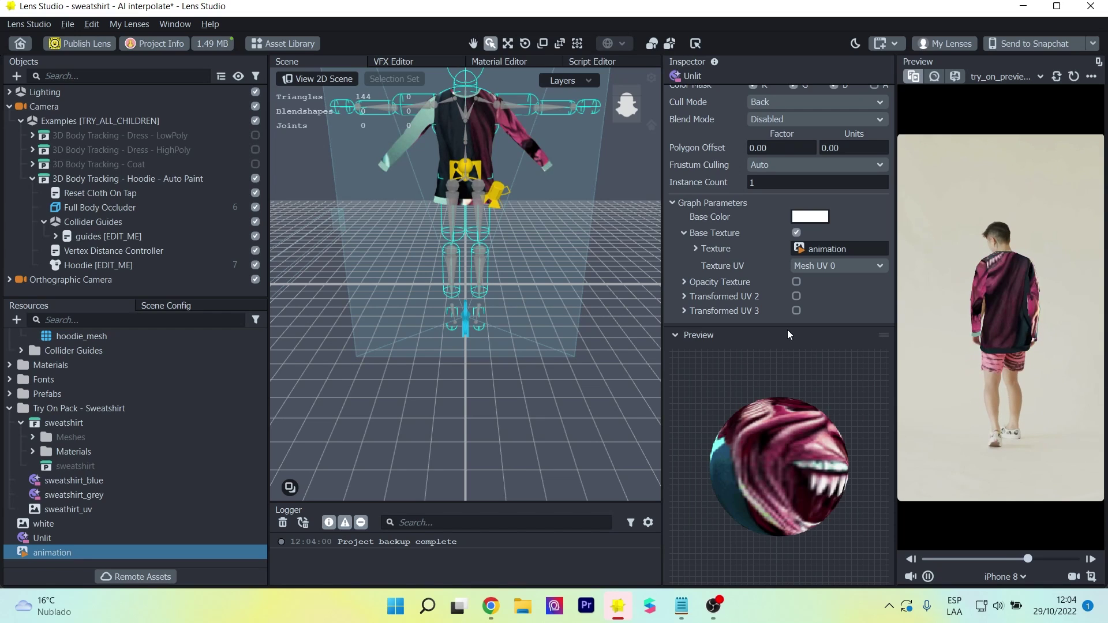
# - Set the base texture's UV to Transformed UV 2 and enable Transformed UV 2 on the Unlit material
pyautogui.click(850, 266)
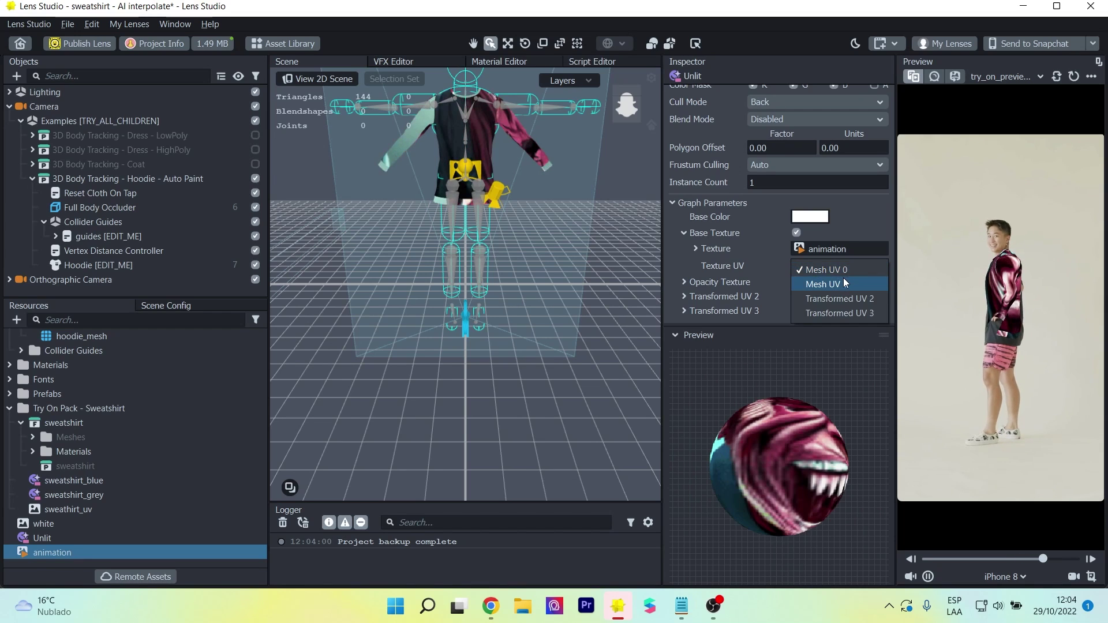
pyautogui.click(834, 296)
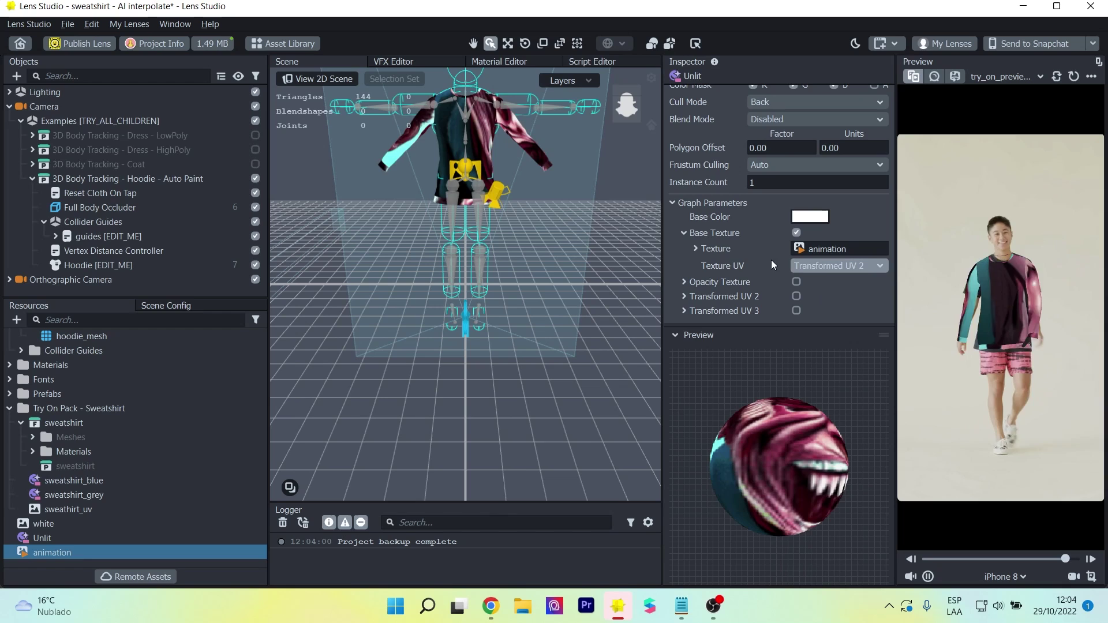
pyautogui.click(796, 296)
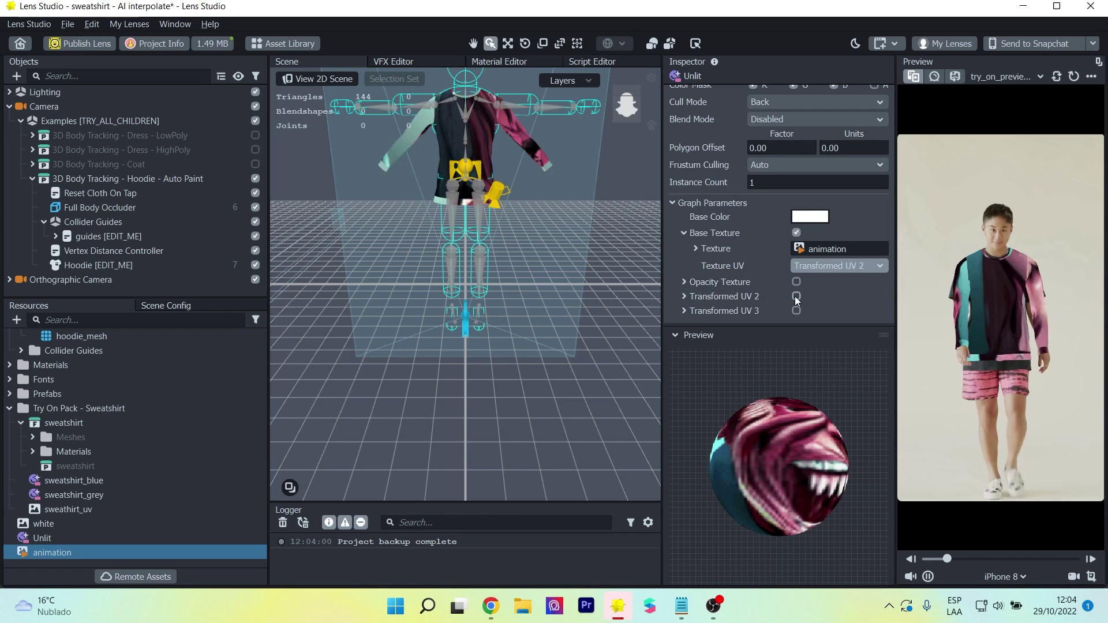
# - Try a horizontal Transformed UV 2 scale of 0.5 and a scale of 5 by 5 for the animation texture
pyautogui.scroll(-2, 768, 280)
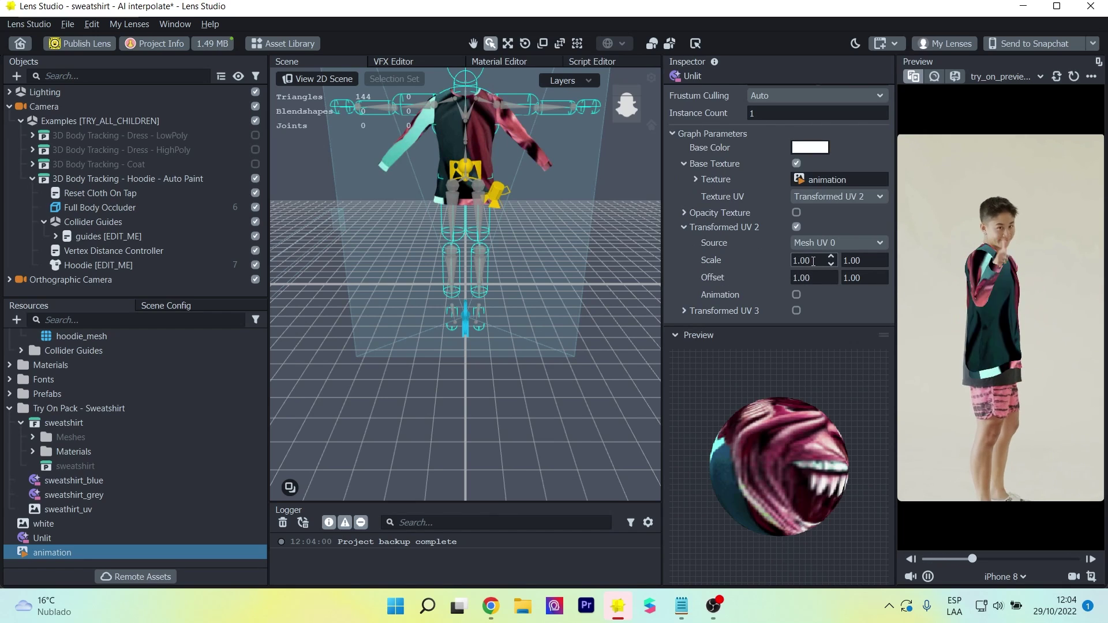
pyautogui.write('0.5')
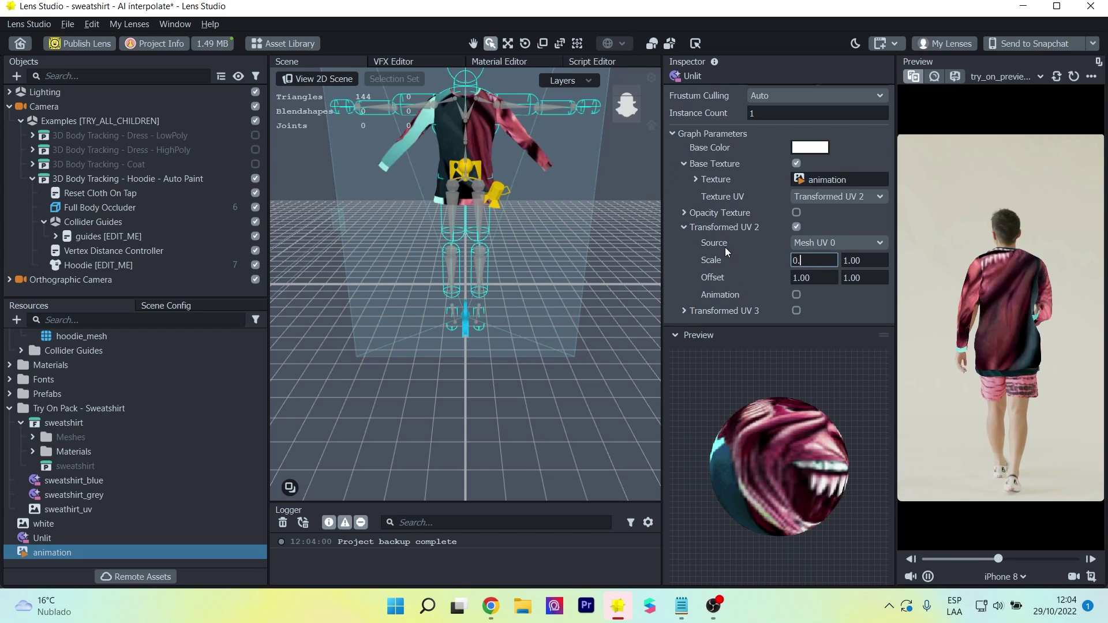
pyautogui.press('Return')
pyautogui.write('5')
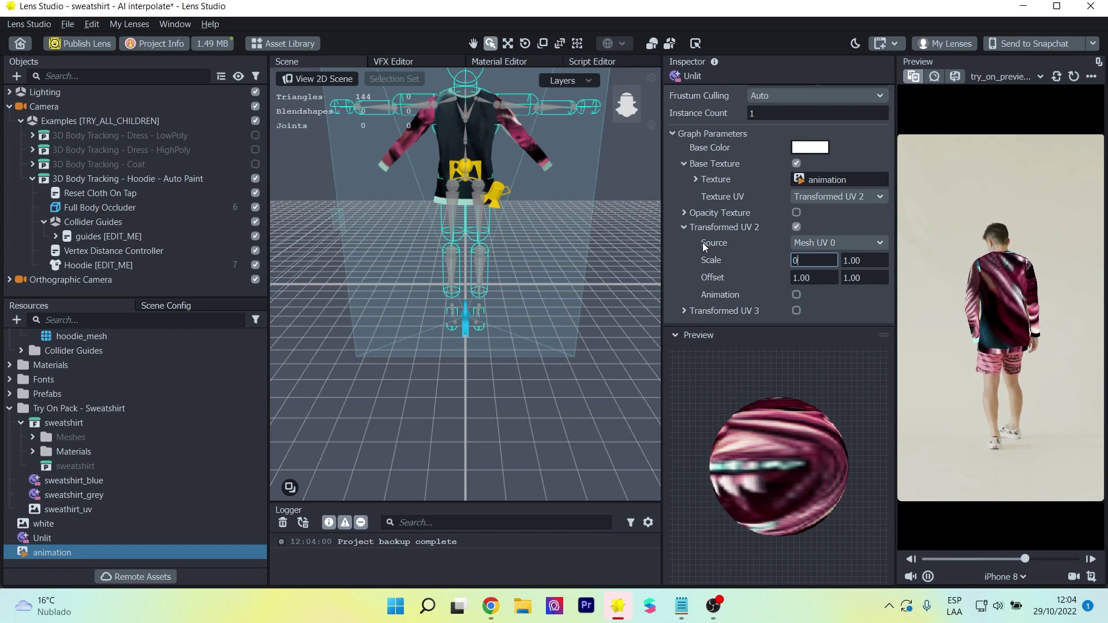
pyautogui.press('Tab')
# - Set the Transformed UV 2 scale of the Unlit material to 4 by 4
pyautogui.doubleClick(820, 260)
pyautogui.write('4')
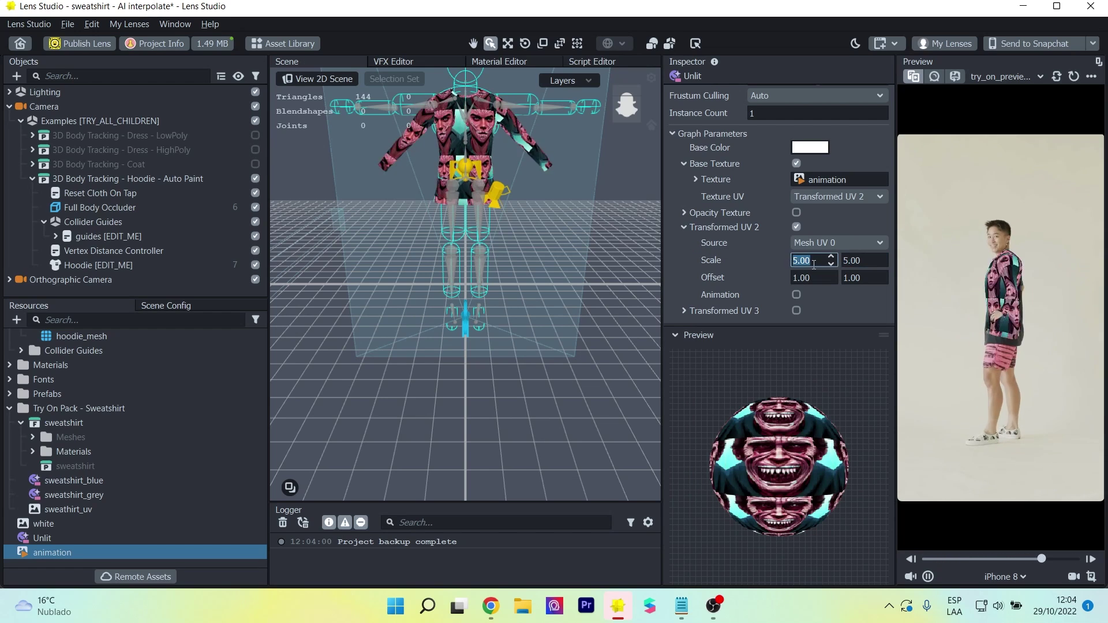
pyautogui.press('Tab')
pyautogui.write('4')
pyautogui.press('Return')
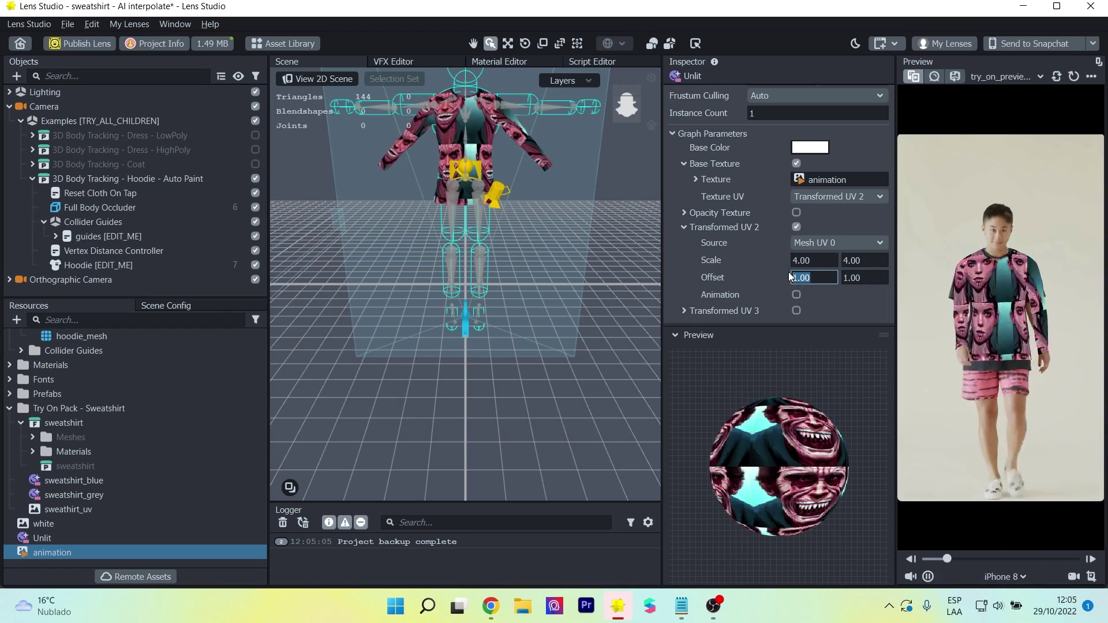
# - Try Transformed UV 2 scales of 1 by 0 and 2 by 2.2 on the Unlit material
pyautogui.hotkey('shift', 'Tab')
pyautogui.hotkey('shift', 'Tab')
pyautogui.write('1')
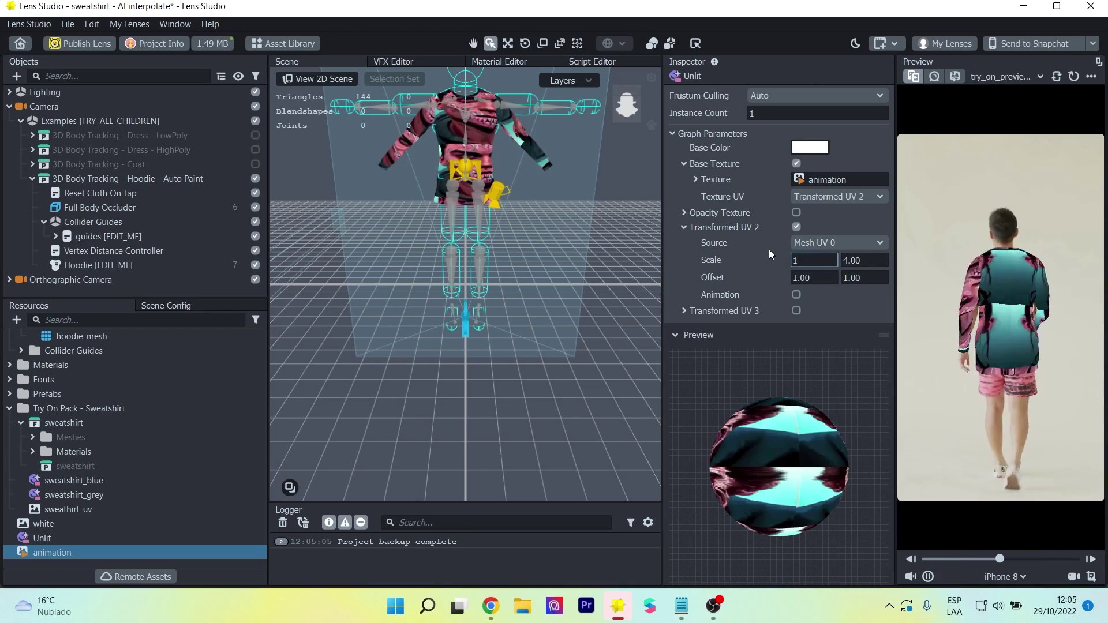
pyautogui.press('Tab')
pyautogui.write('0')
pyautogui.hotkey('shift', 'Tab')
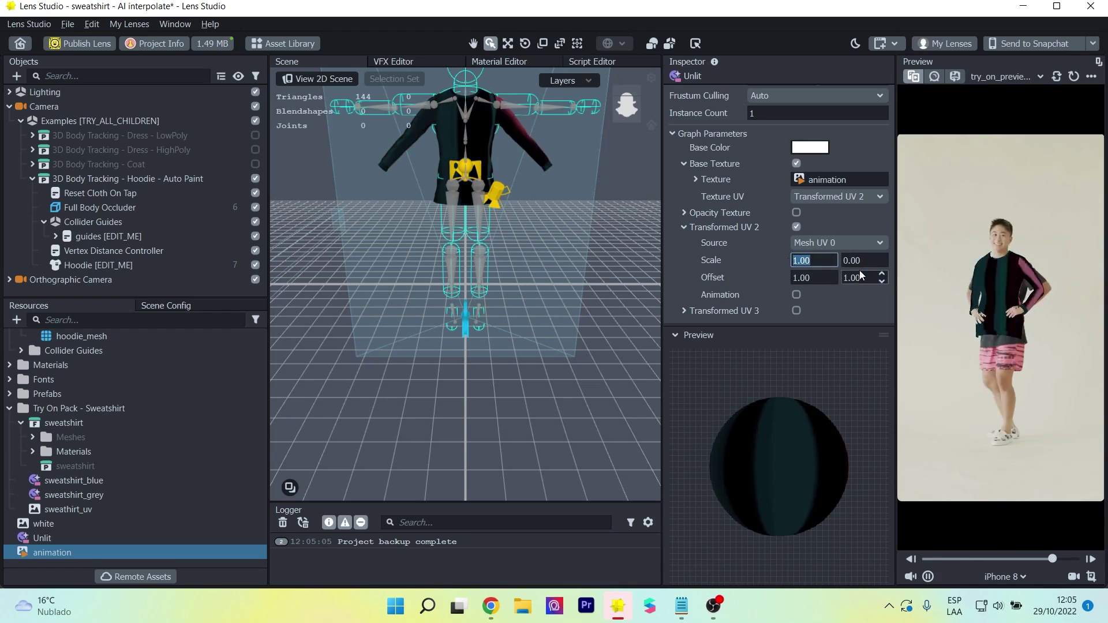
pyautogui.write('2')
pyautogui.press('Tab')
pyautogui.write('2.2')
pyautogui.press('Return')
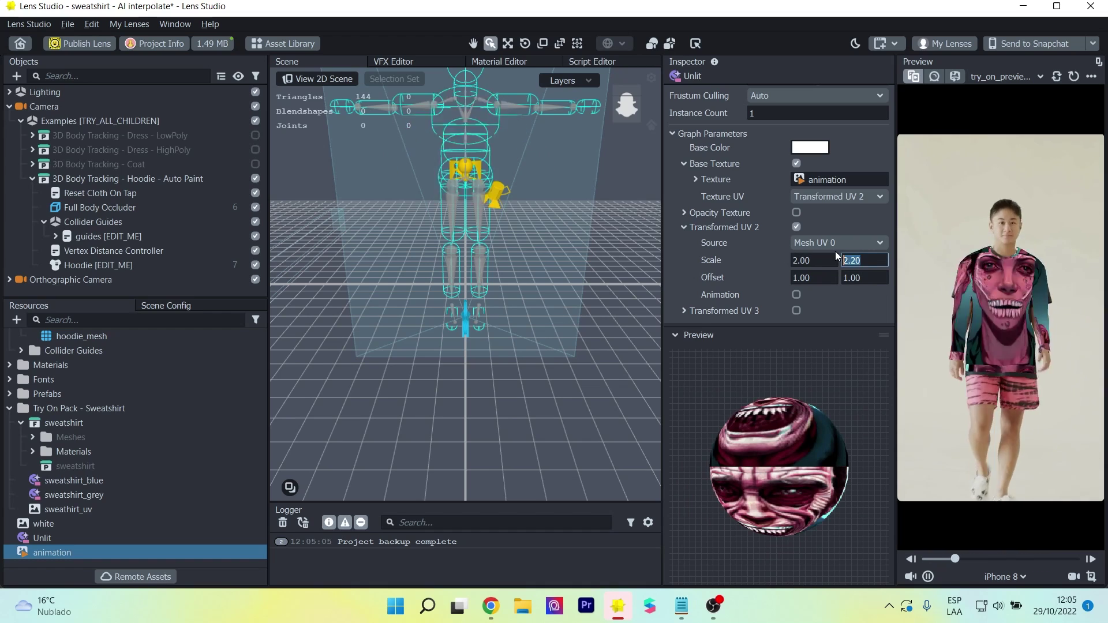
# - Set the Unlit material's Transformed UV 2 scale to 2.2 horizontally and 2.1 vertically
pyautogui.write('2.1')
pyautogui.hotkey('shift', 'Tab')
pyautogui.write('2.2')
pyautogui.press('Return')
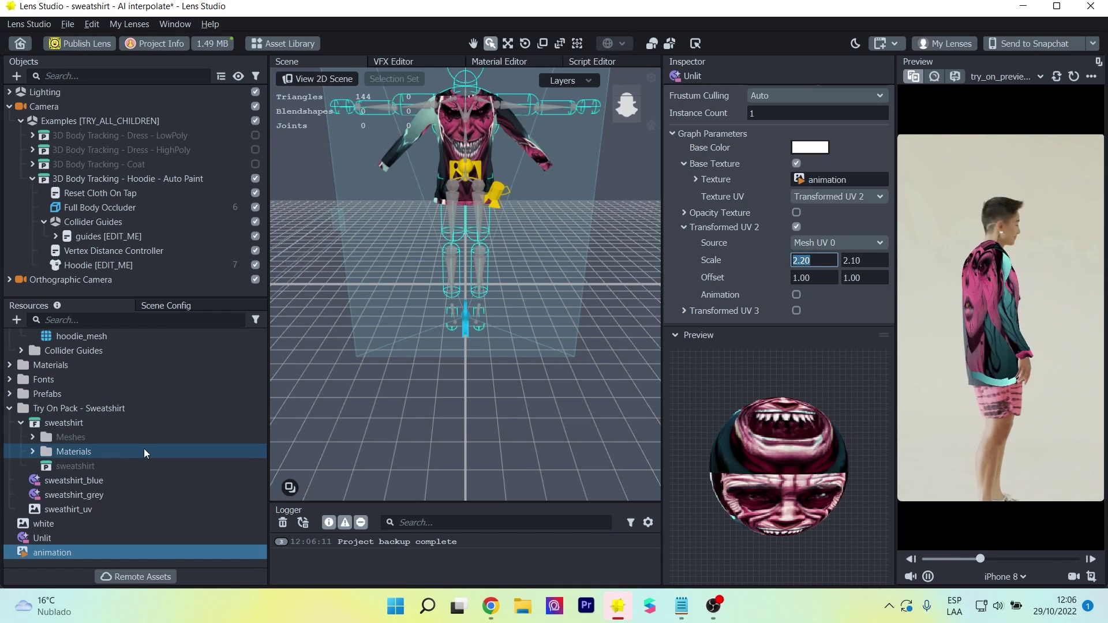
# - Set the frame rate of the animation texture to 30 FPS
pyautogui.click(49, 552)
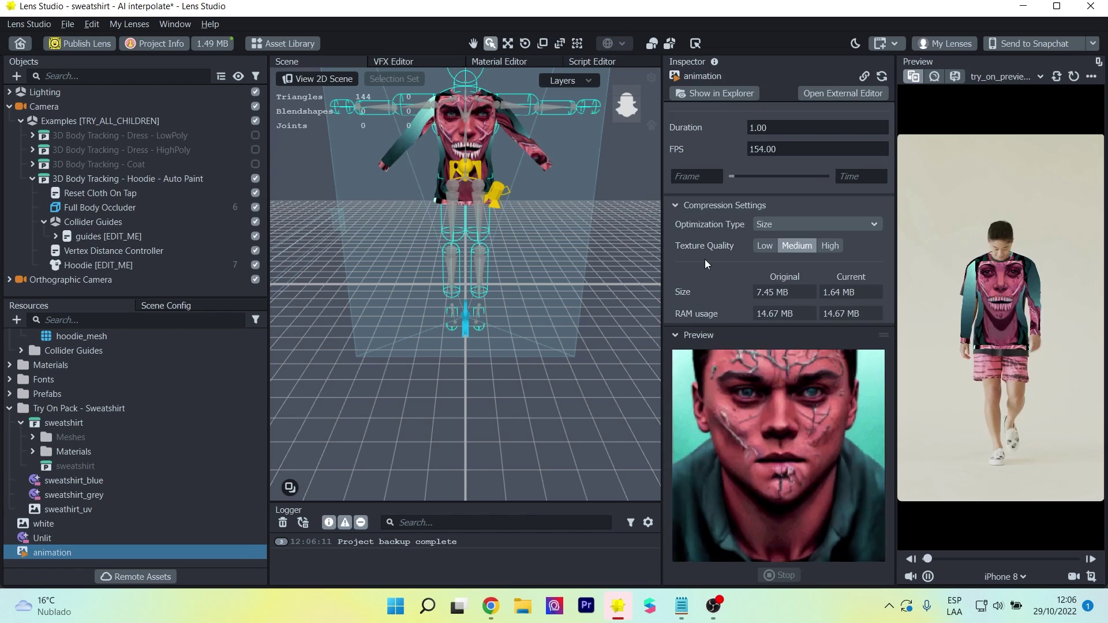
pyautogui.scroll(3, 727, 265)
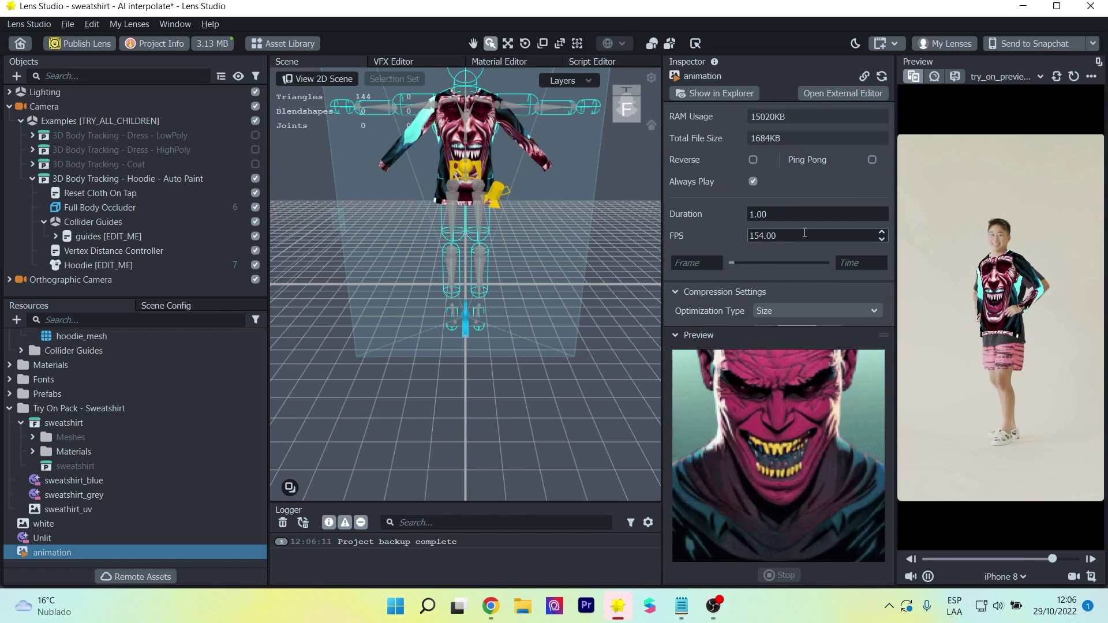
pyautogui.press('Tab')
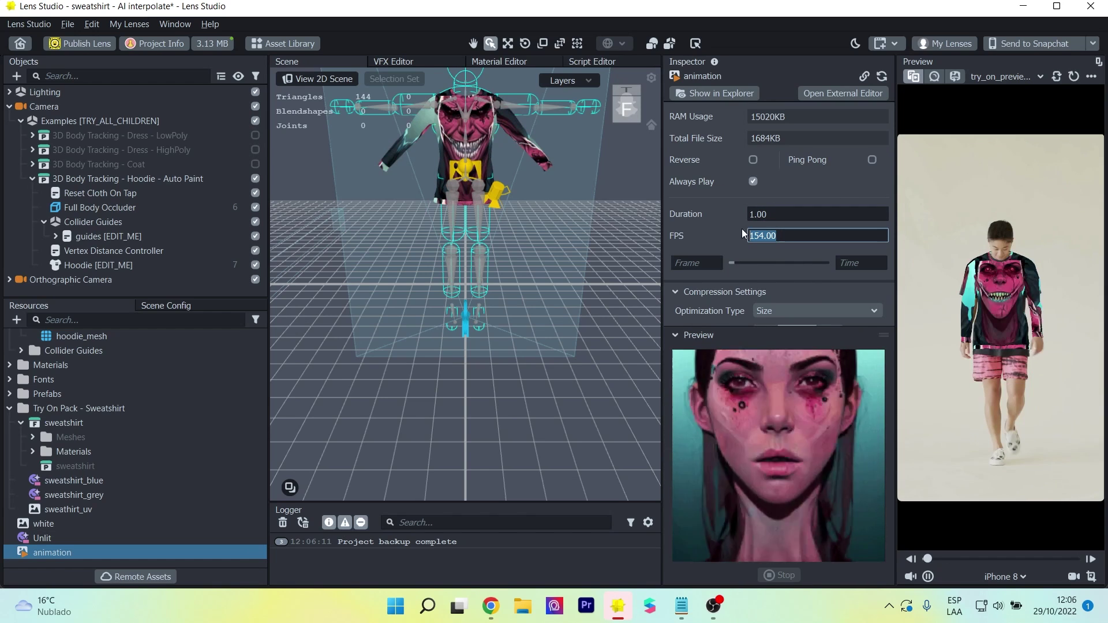
pyautogui.write('30')
pyautogui.press('Return')
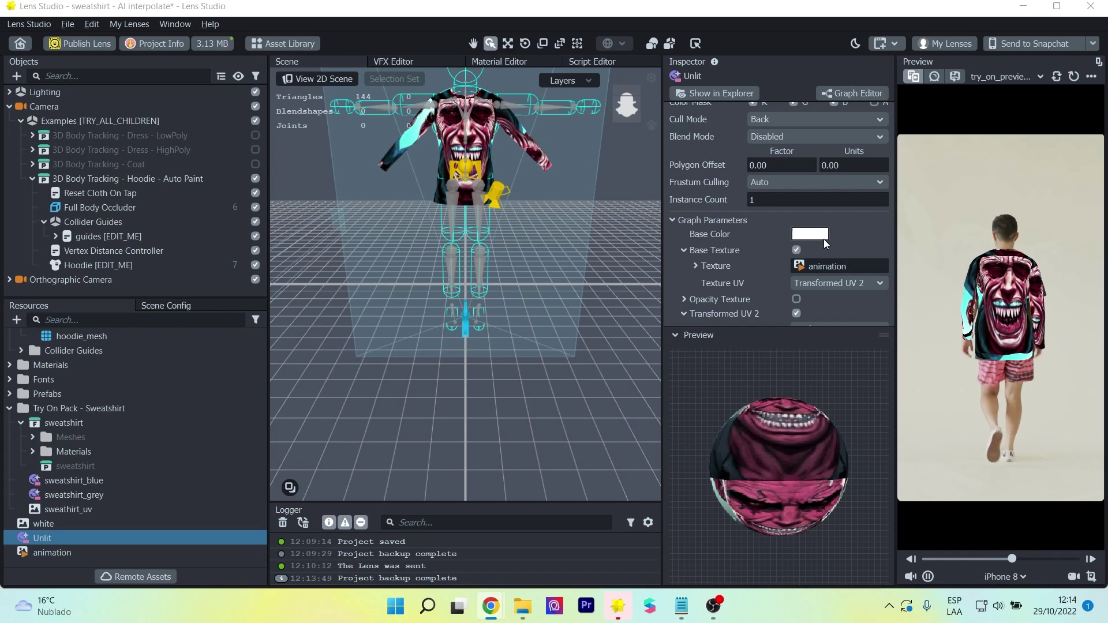
# - Try bright green as the Unlit material's base color and apply red instead
pyautogui.click(821, 236)
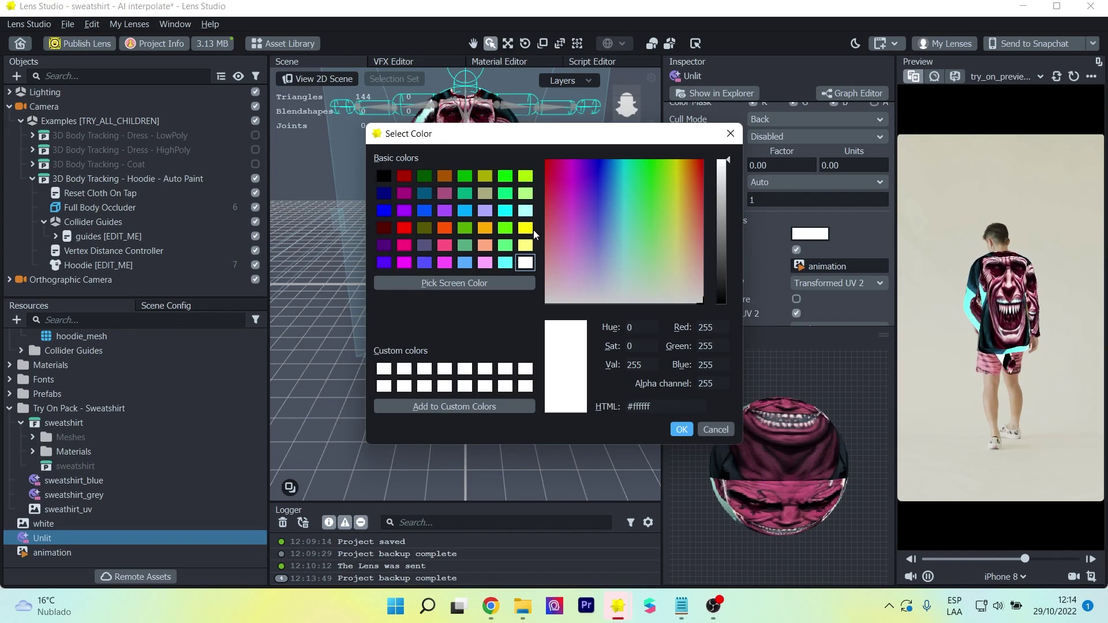
pyautogui.click(505, 193)
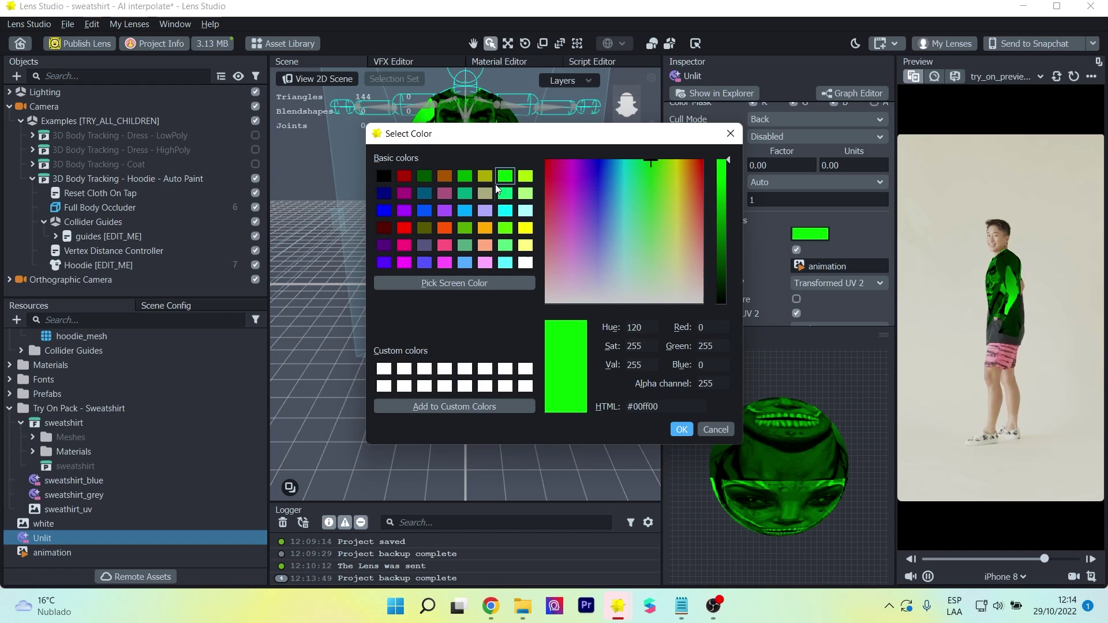
pyautogui.click(404, 227)
pyautogui.click(682, 430)
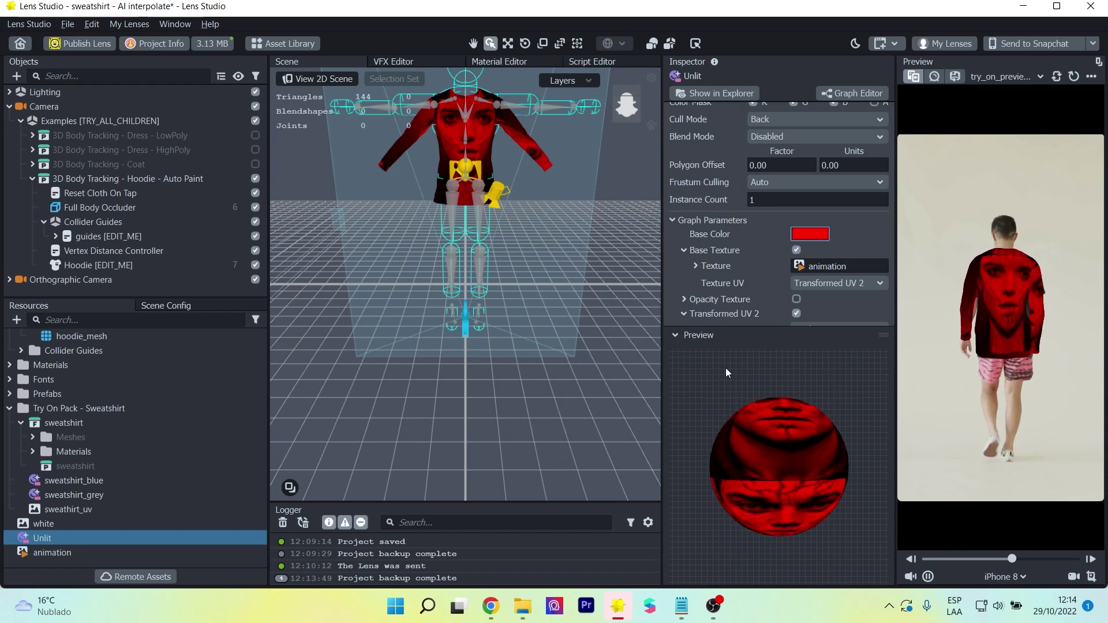